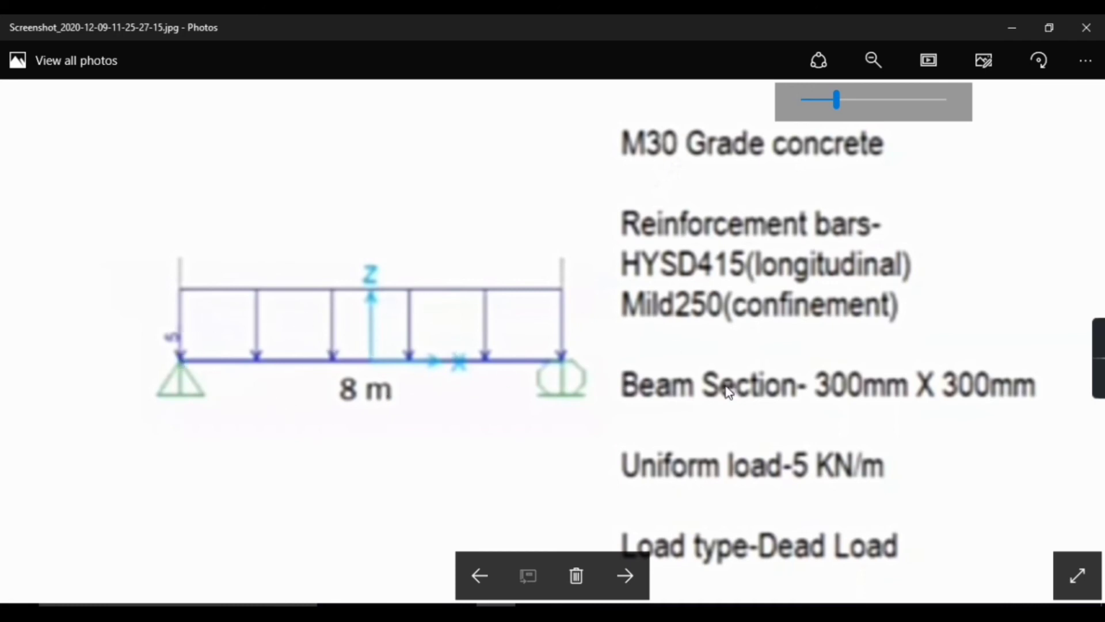
Switch to ETABS and start a new model without initializing it from an existing .edb file.
scroll(731, 391, down, 1)
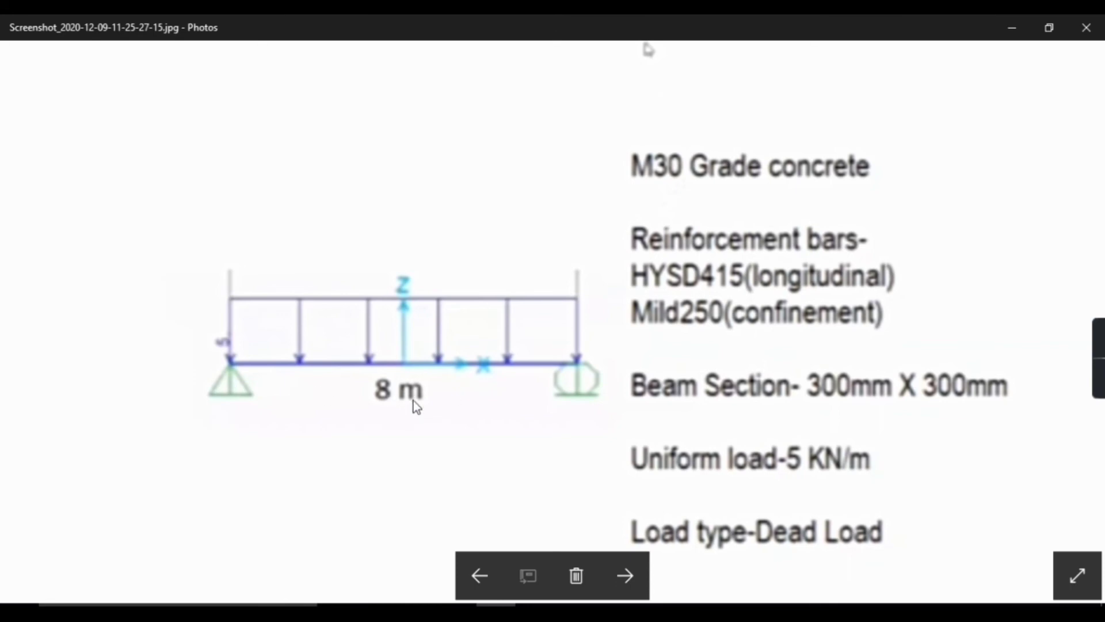
scroll(714, 490, down, 2)
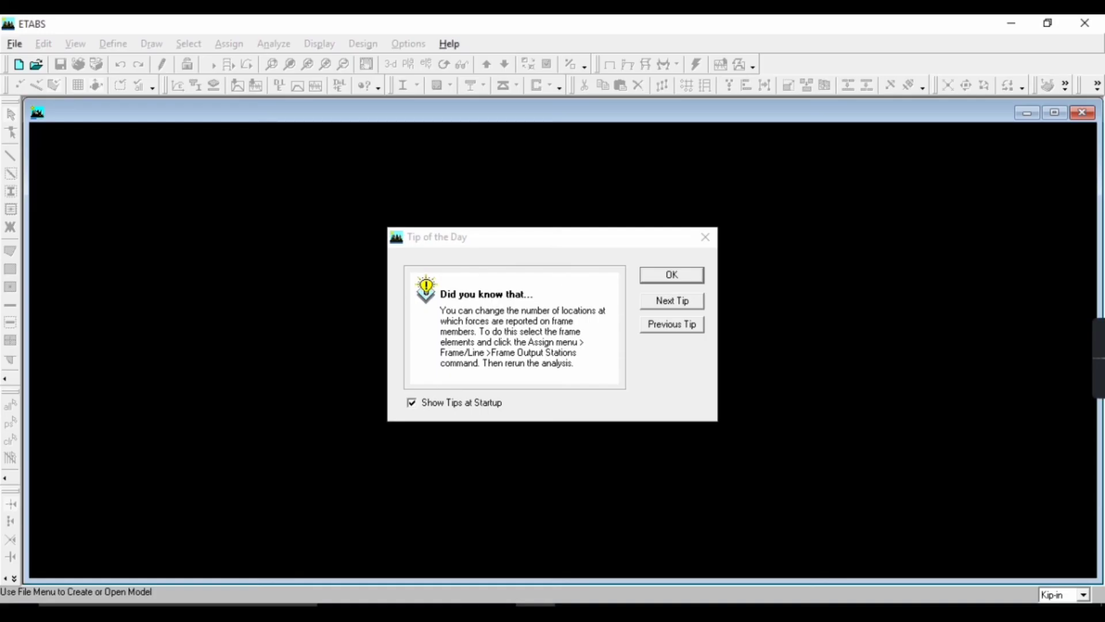
click(694, 277)
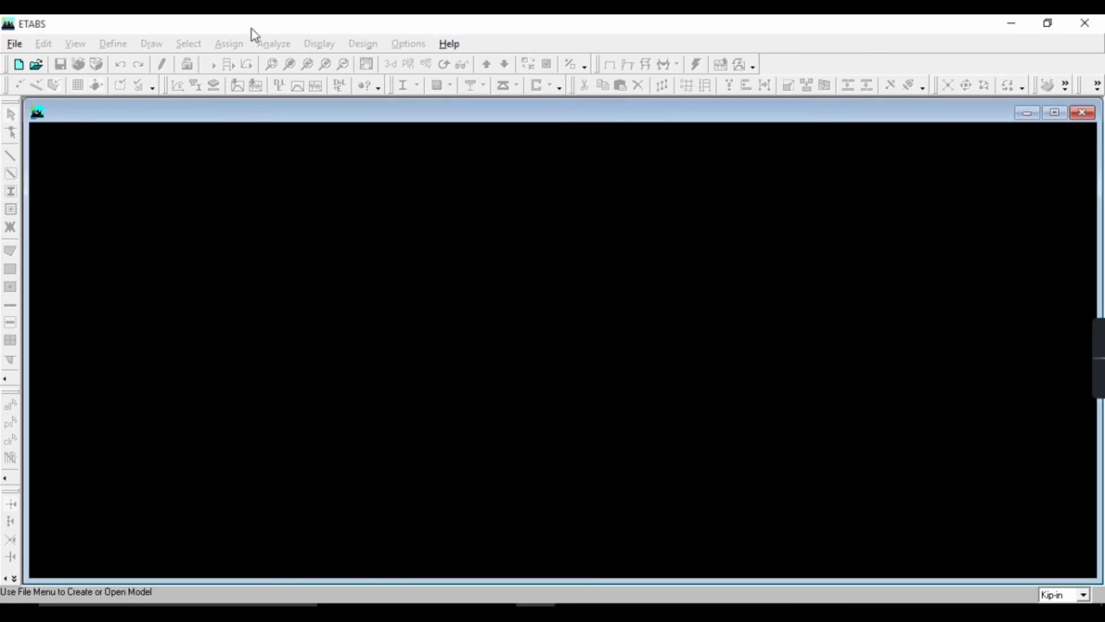
click(14, 44)
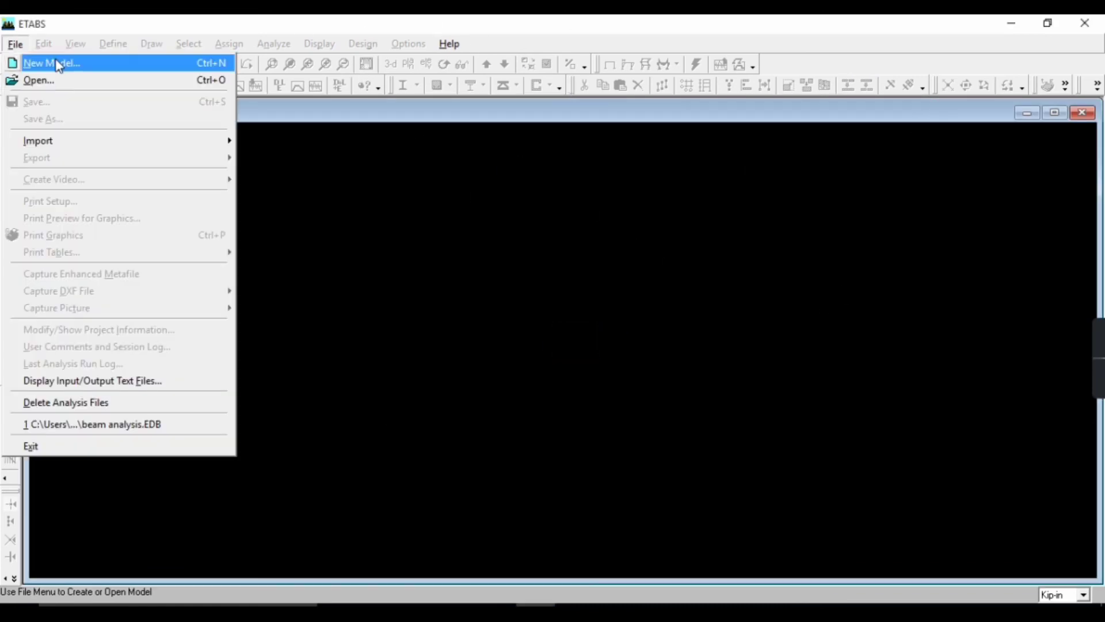
click(59, 64)
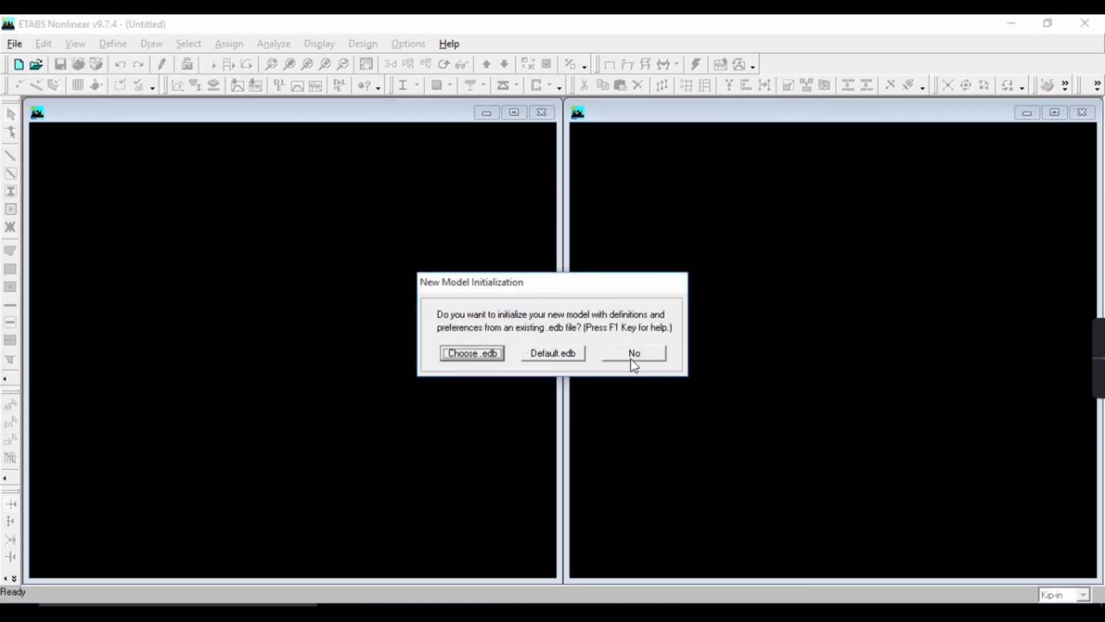
click(634, 353)
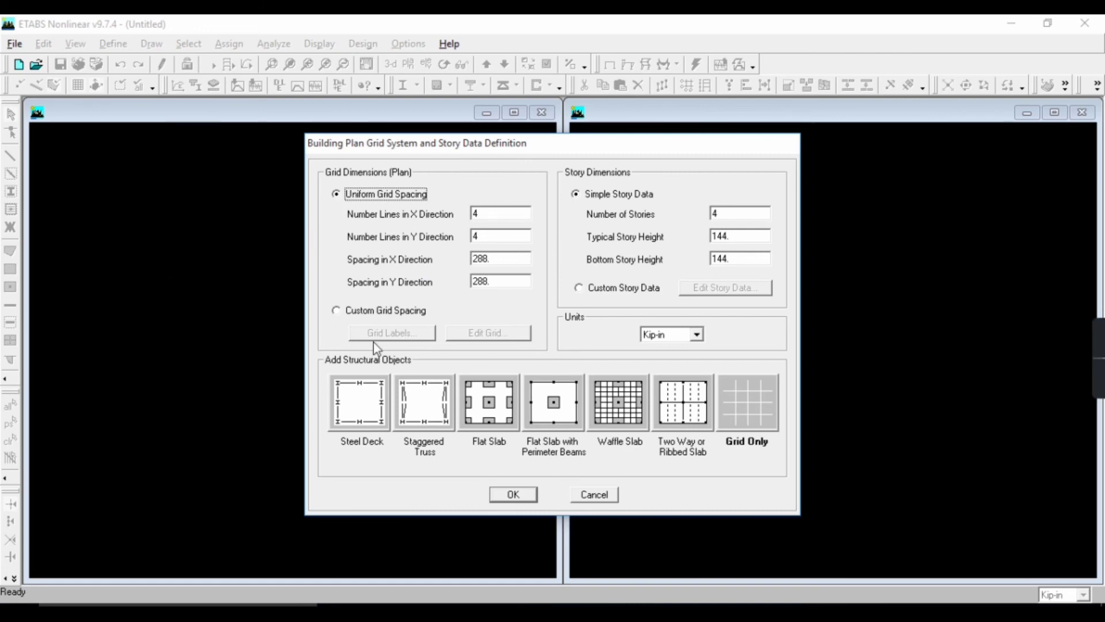
Use uniform grid spacing with 2 lines in X and 1 line in Y, and set the number of stories to 1.
click(336, 311)
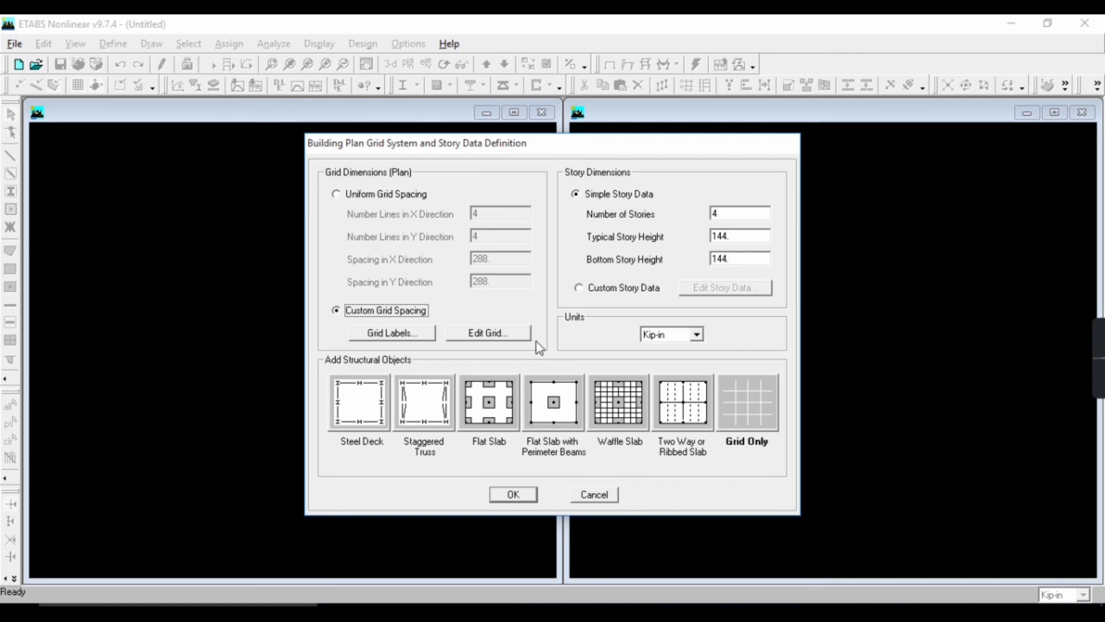
click(336, 194)
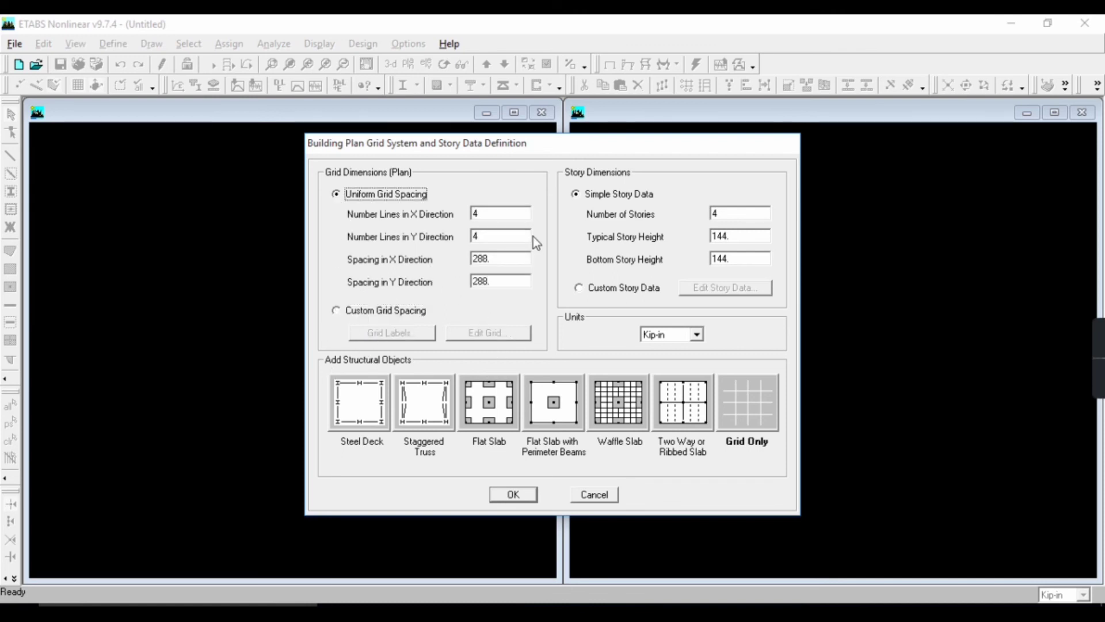
double_click(494, 216)
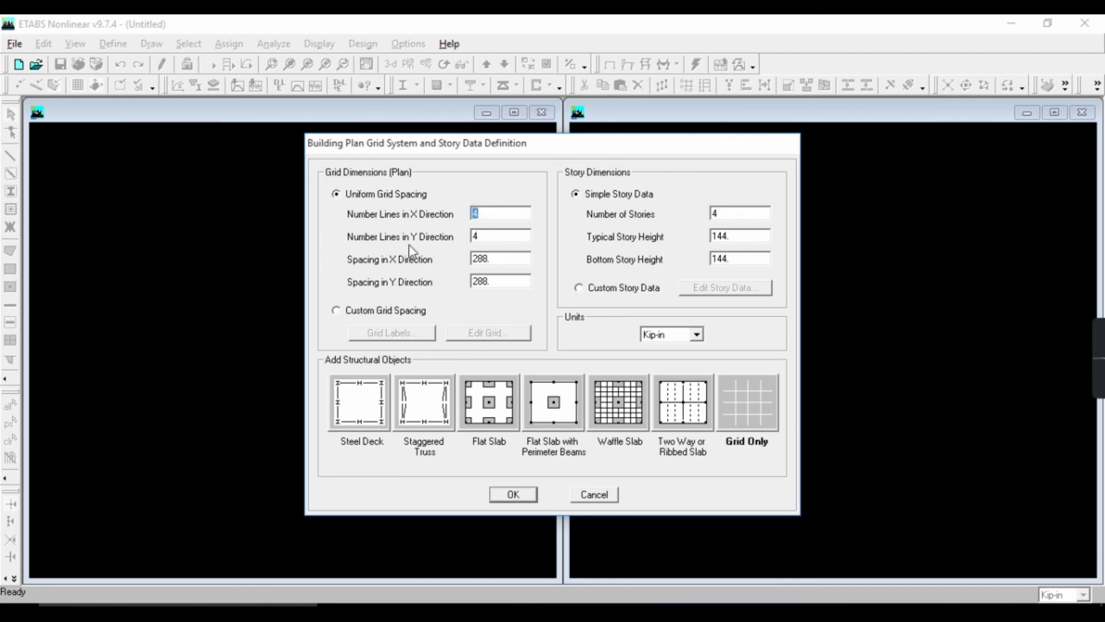
text(2)
double_click(492, 239)
text(1)
double_click(716, 216)
text(1)
Set the units to KN-m and create a Grid Only model with spacing 8 in X and 1 in Y.
click(679, 334)
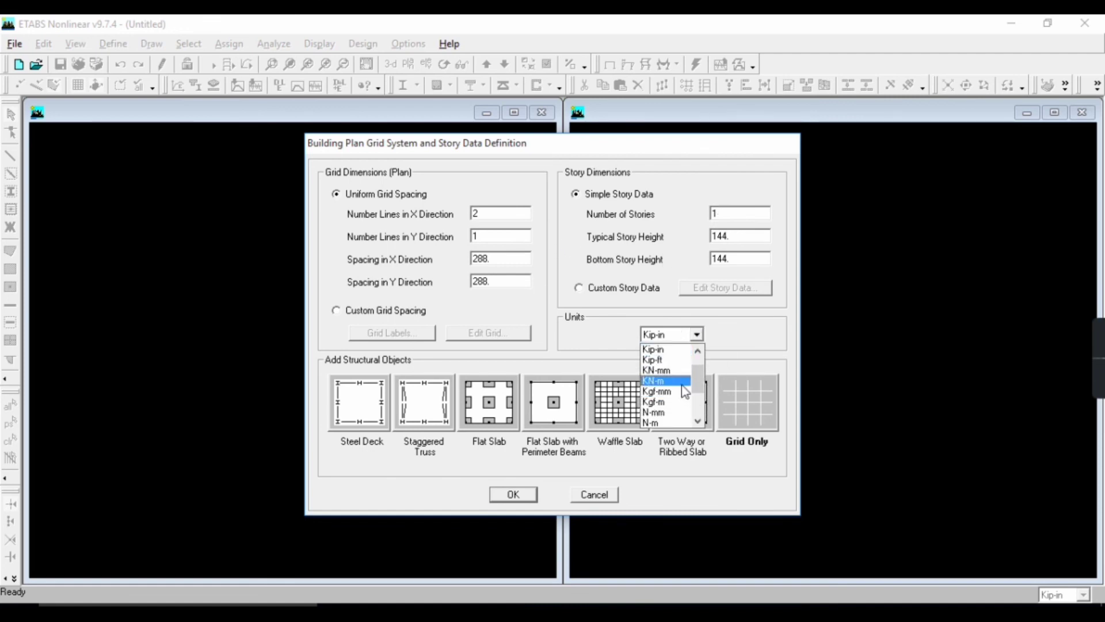
click(667, 381)
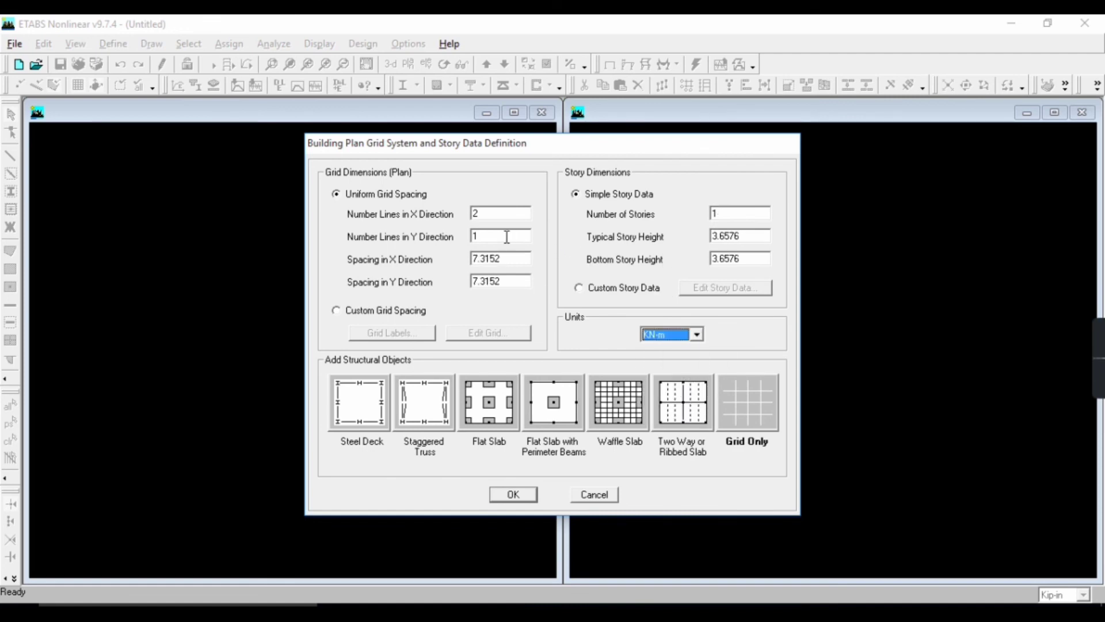
double_click(517, 260)
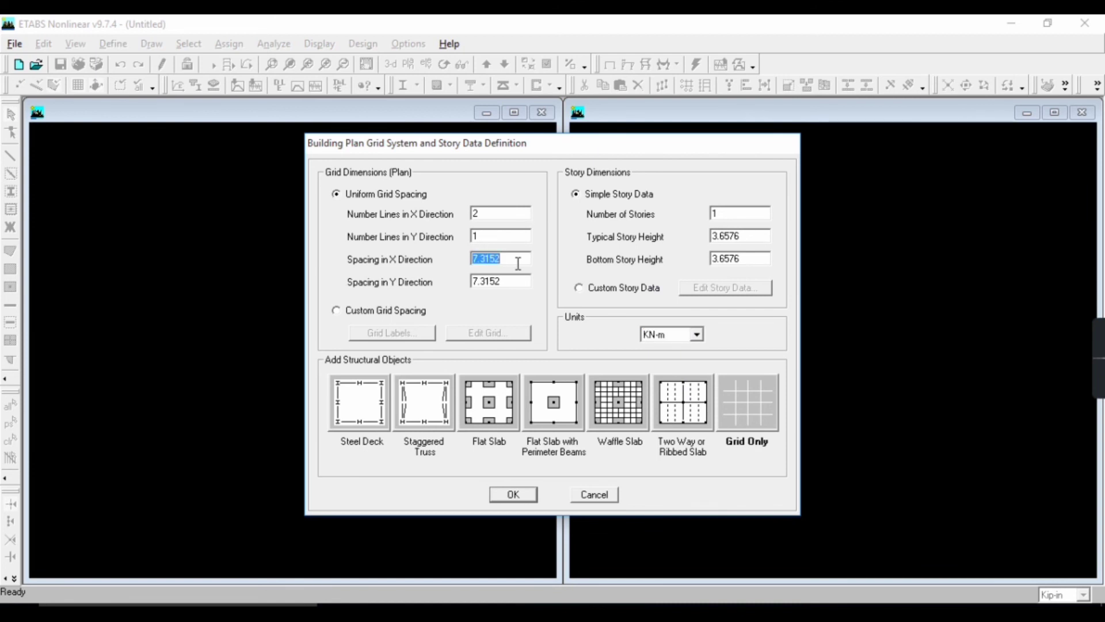
text(8)
double_click(516, 282)
text(1)
click(744, 406)
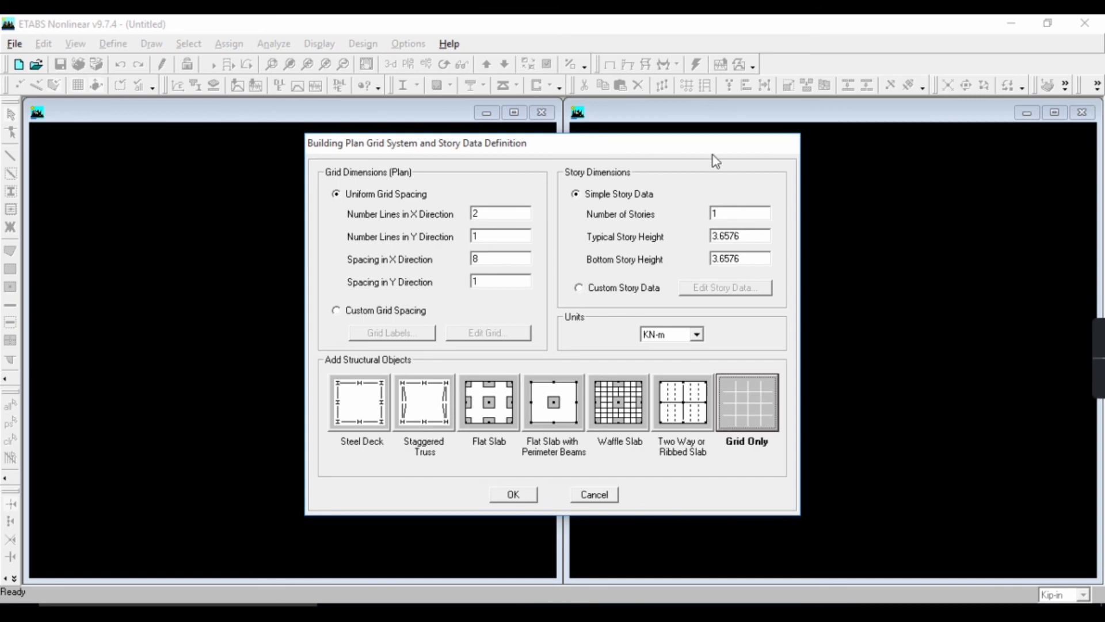
click(518, 498)
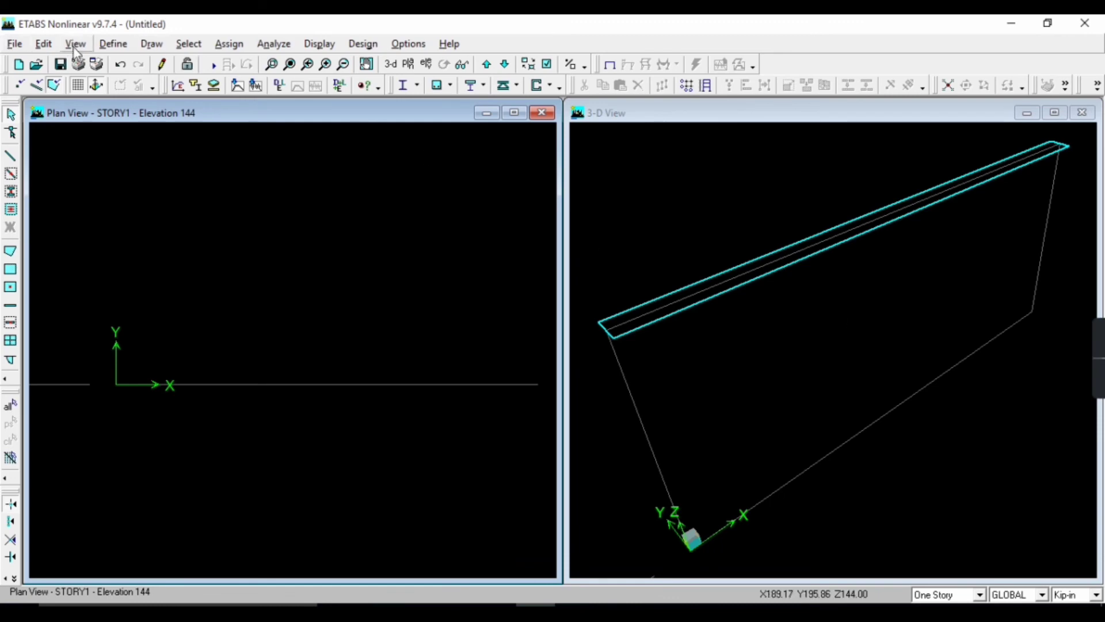
Add a new material named M30, matching the concrete grade in the problem statement.
click(120, 47)
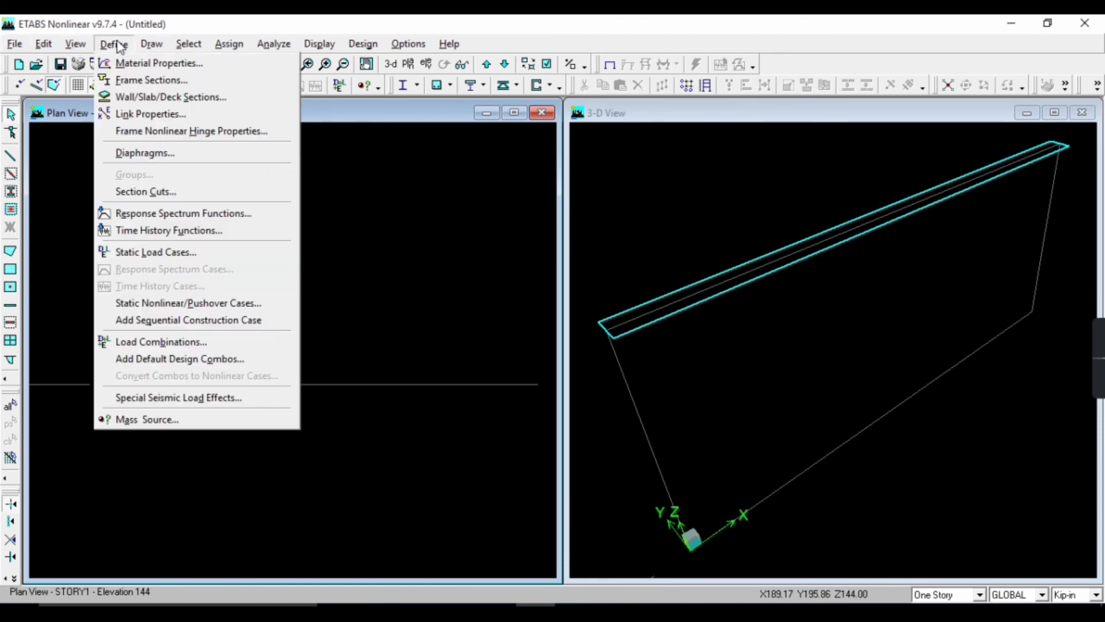
click(144, 64)
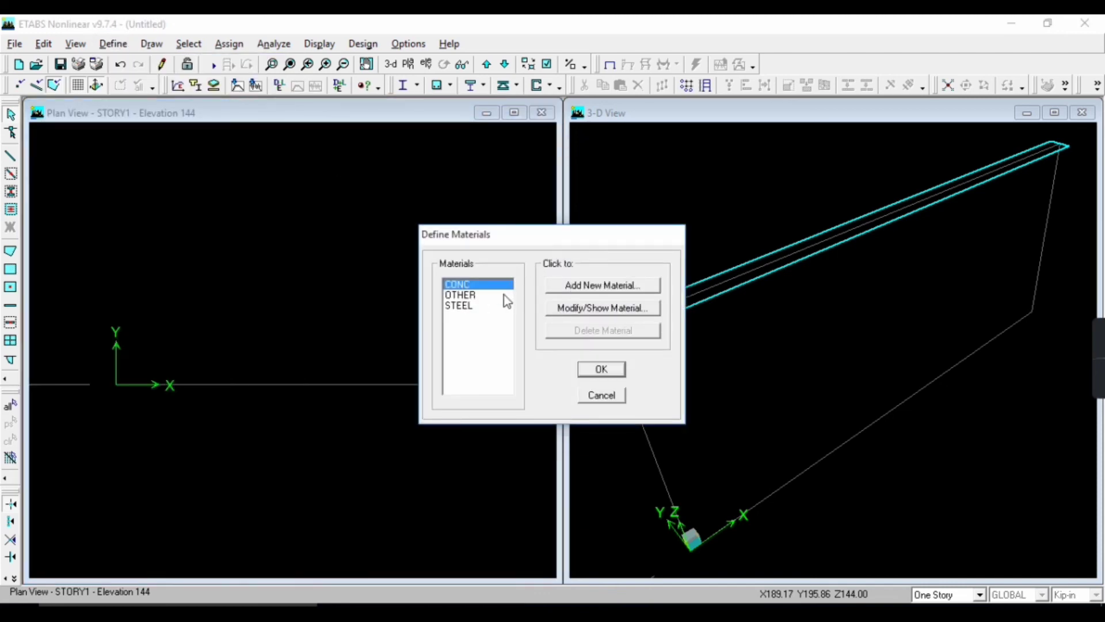
click(615, 287)
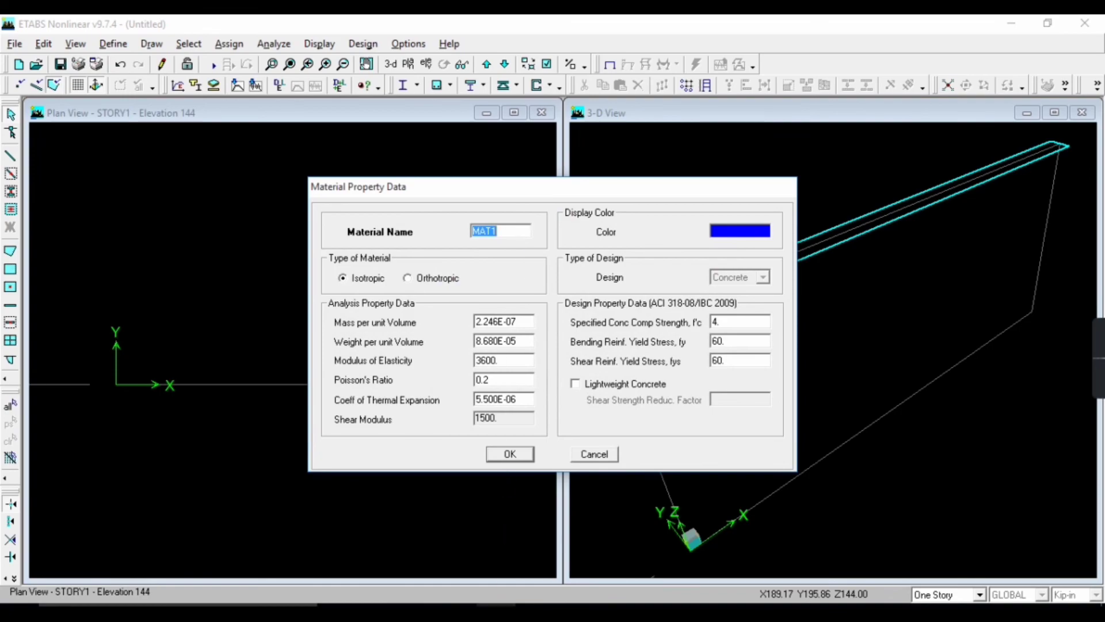
click(496, 612)
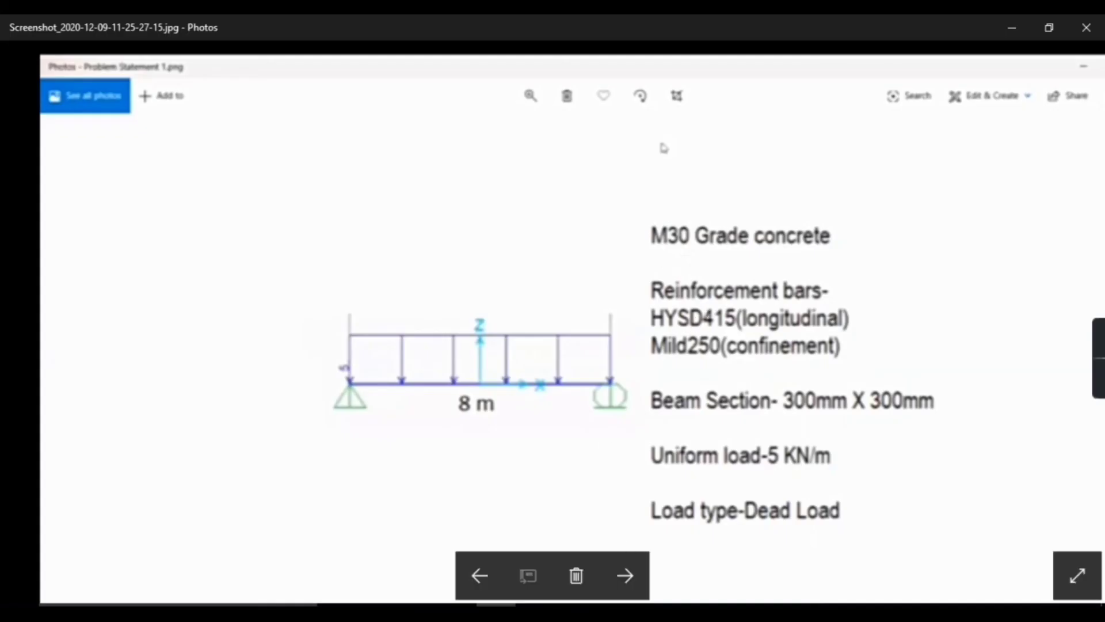
click(535, 613)
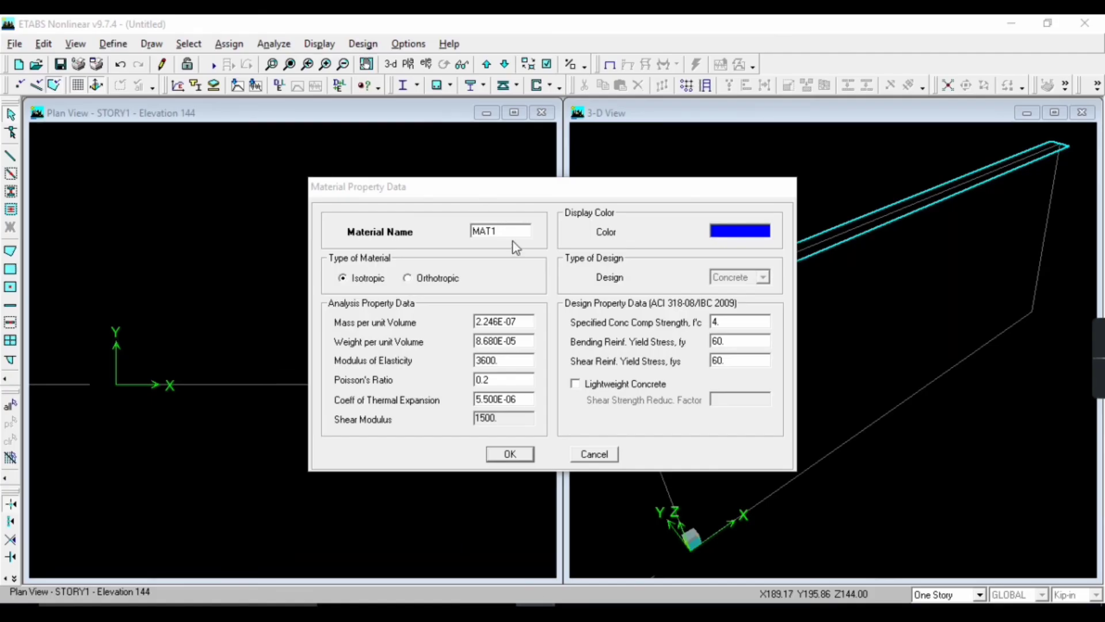
drag(501, 229, 455, 234)
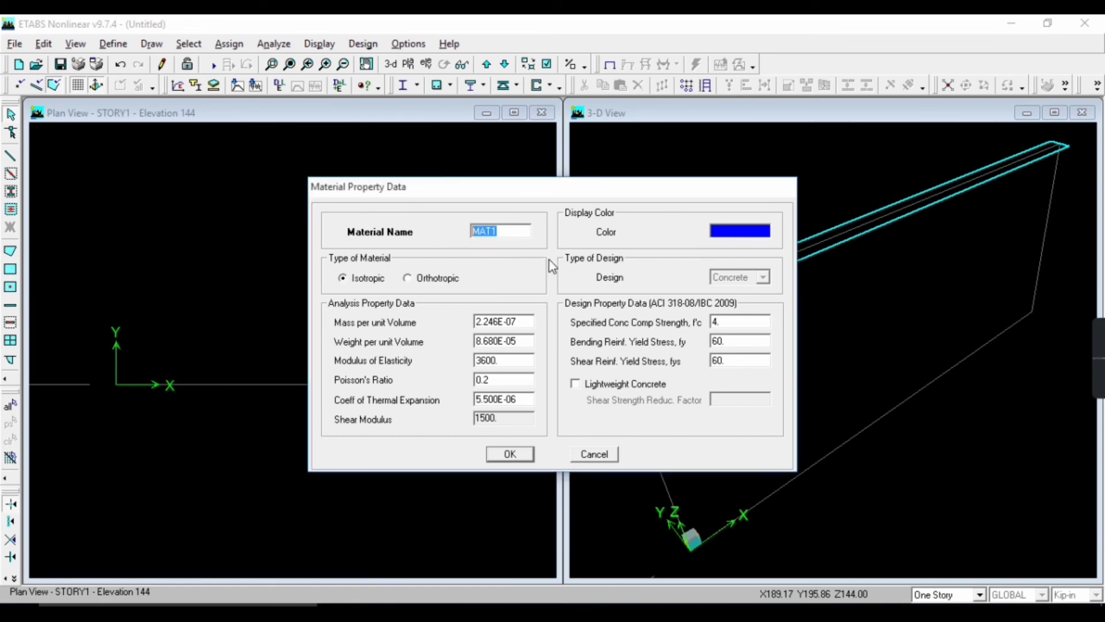
text(M30)
Set M30's specified concrete compressive strength to 6 and its modulus of elasticity to 4200, and accept the material definition.
double_click(739, 320)
text(6)
double_click(505, 360)
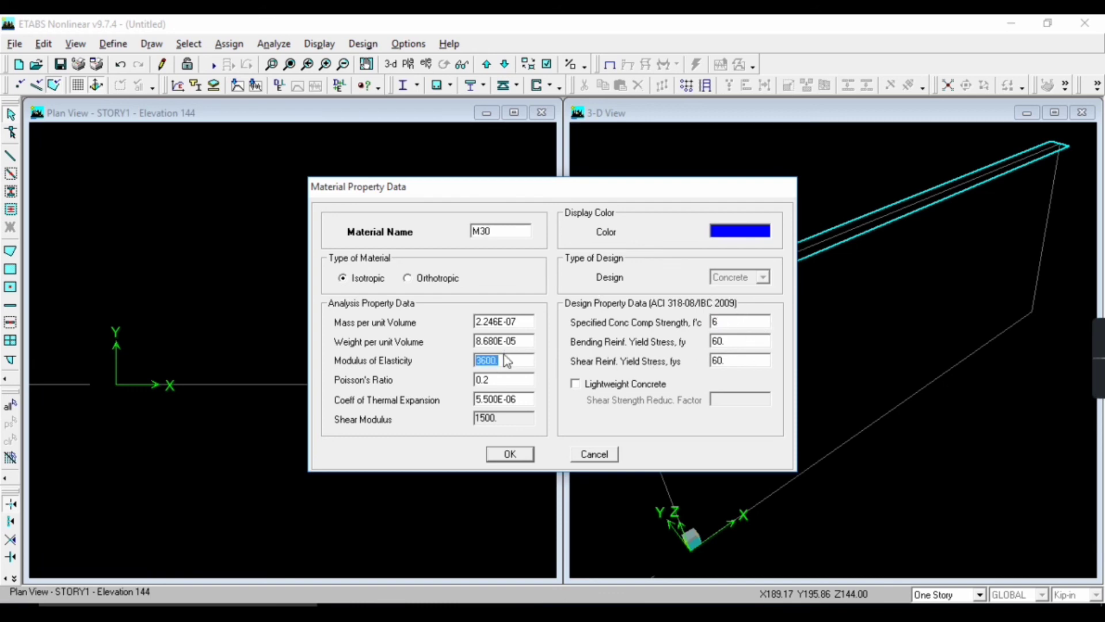
text(4200)
click(510, 454)
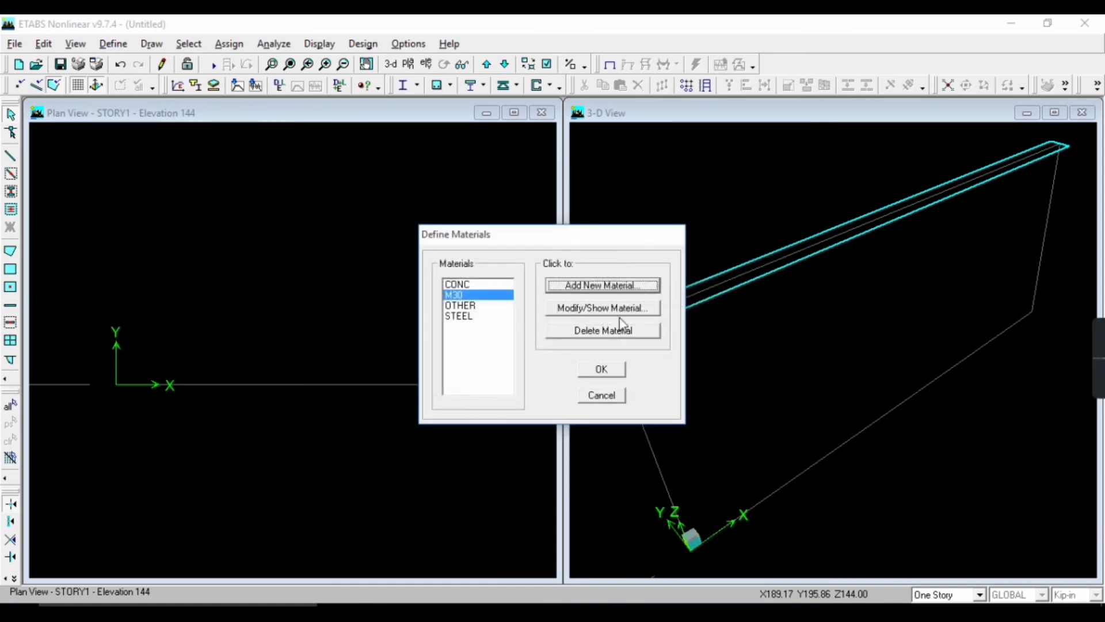
click(601, 370)
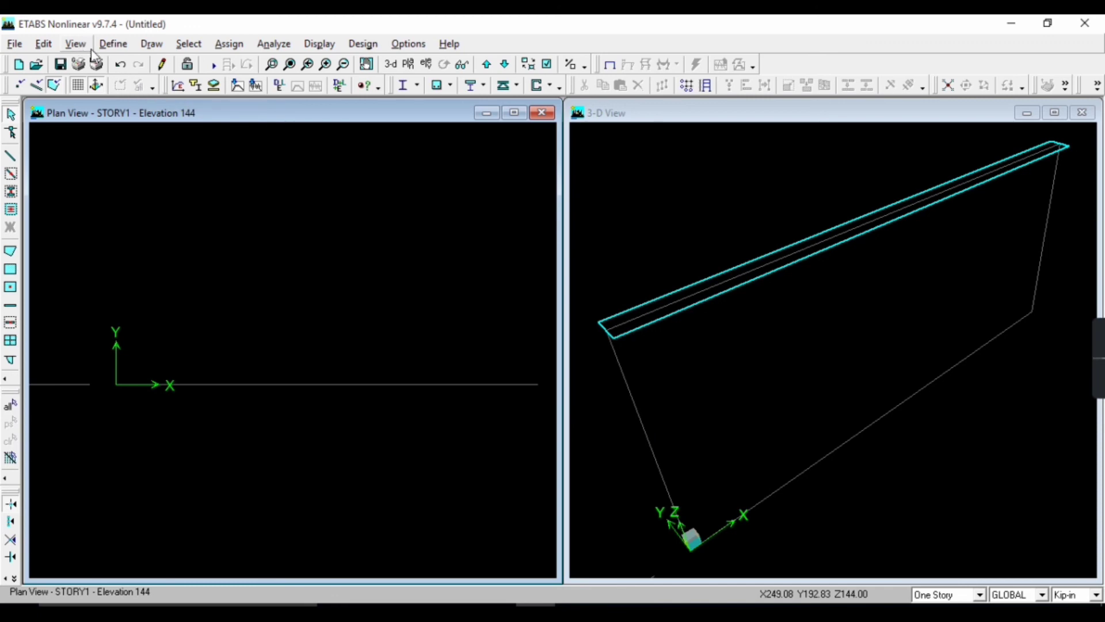
click(113, 45)
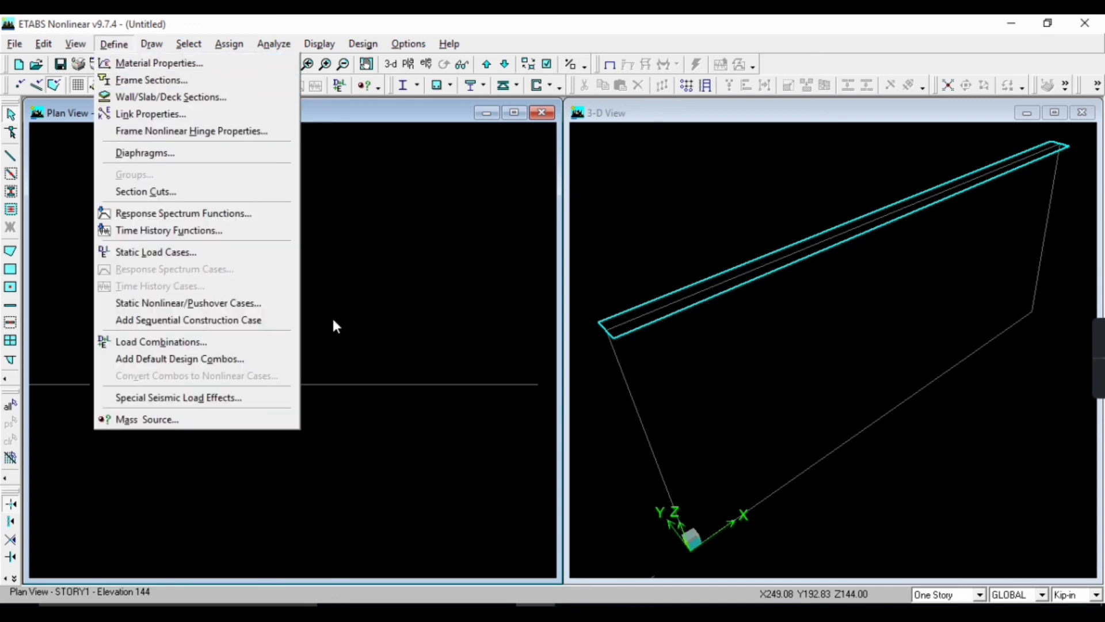
click(384, 226)
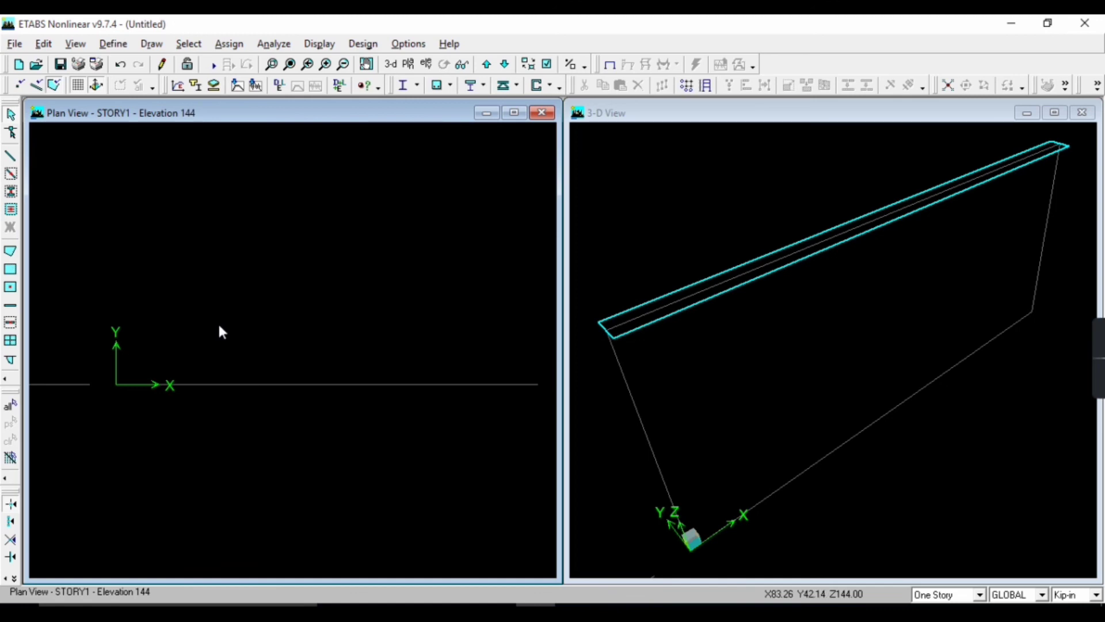
click(114, 46)
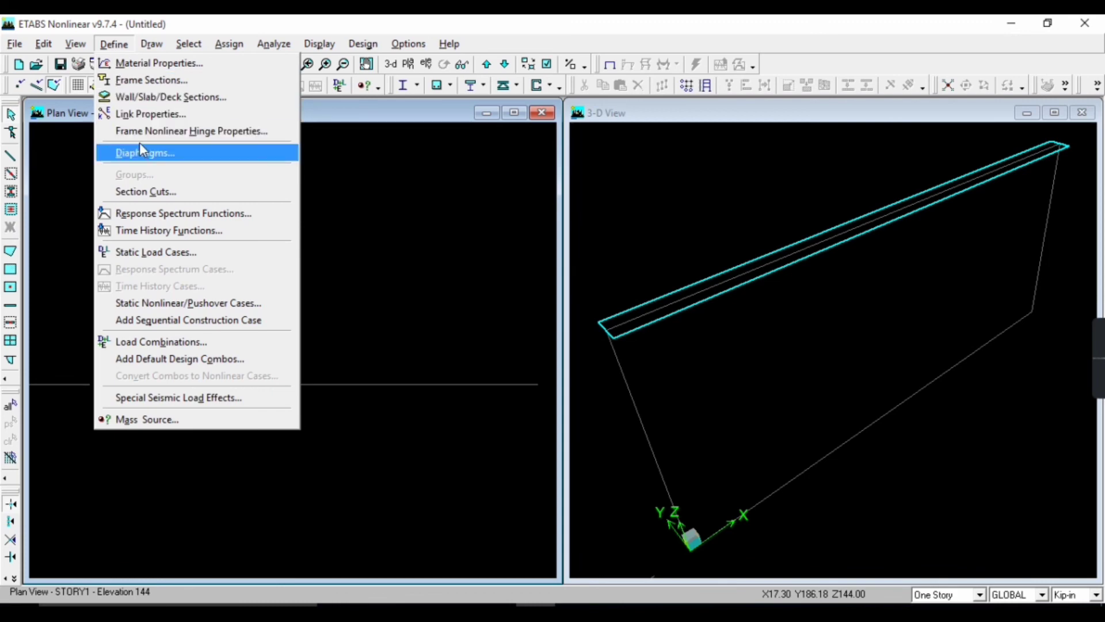
click(151, 80)
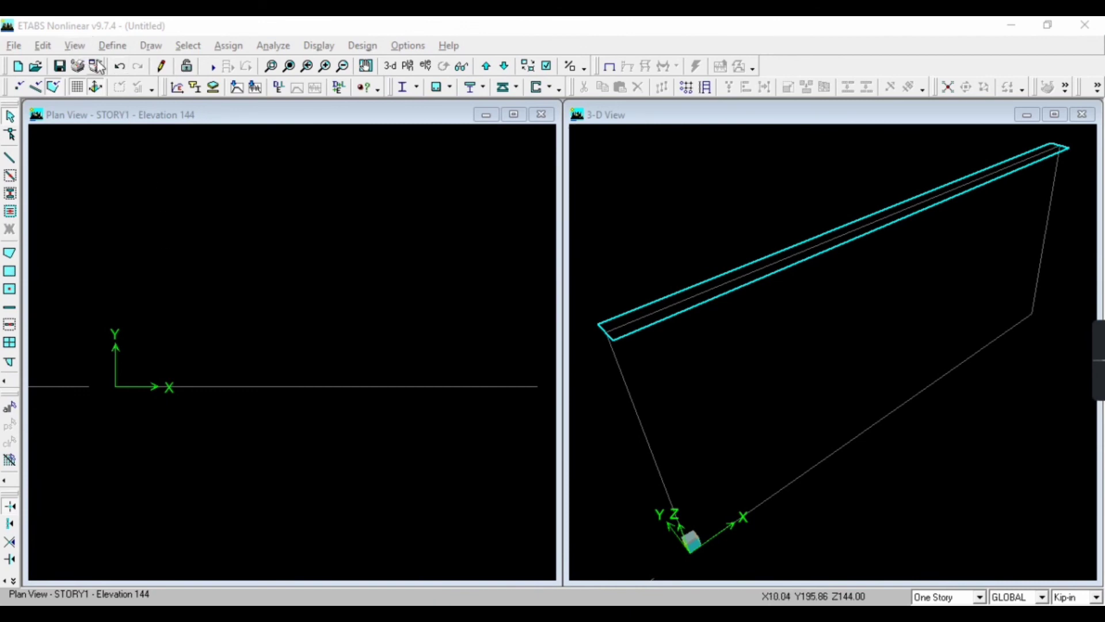
Add a new rectangular frame section for the beam in the problem statement and assign it the M30 material.
click(112, 45)
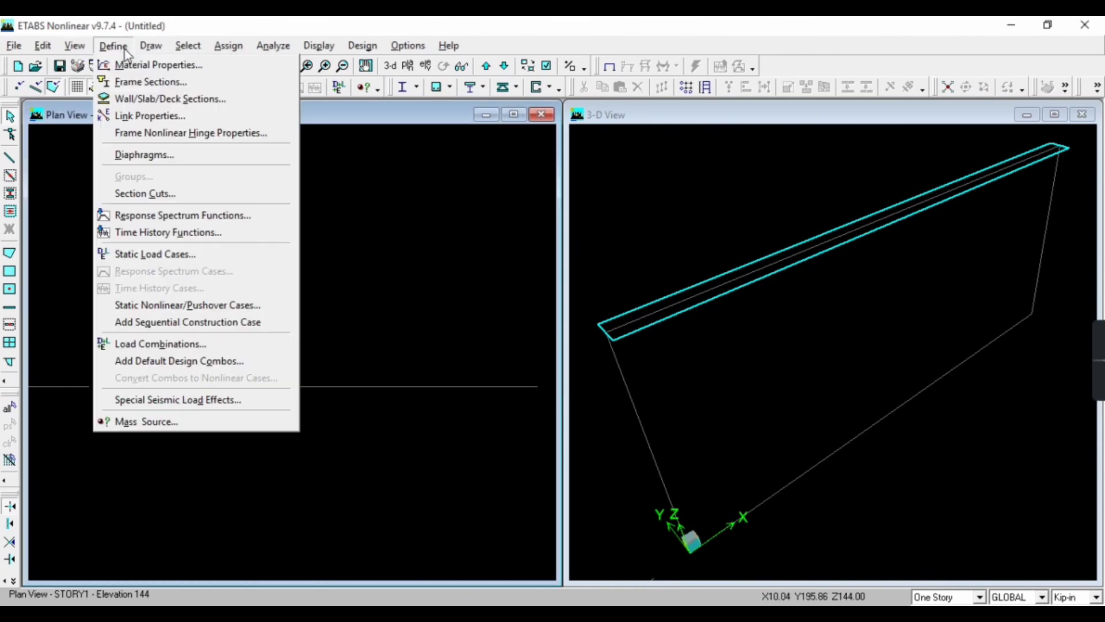
click(174, 87)
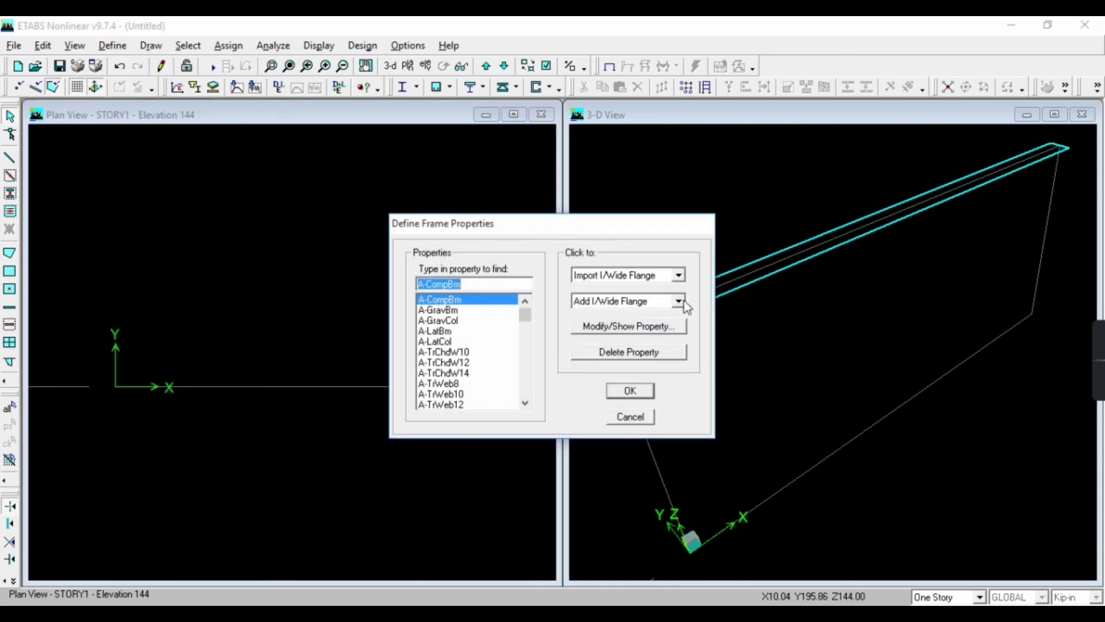
click(496, 613)
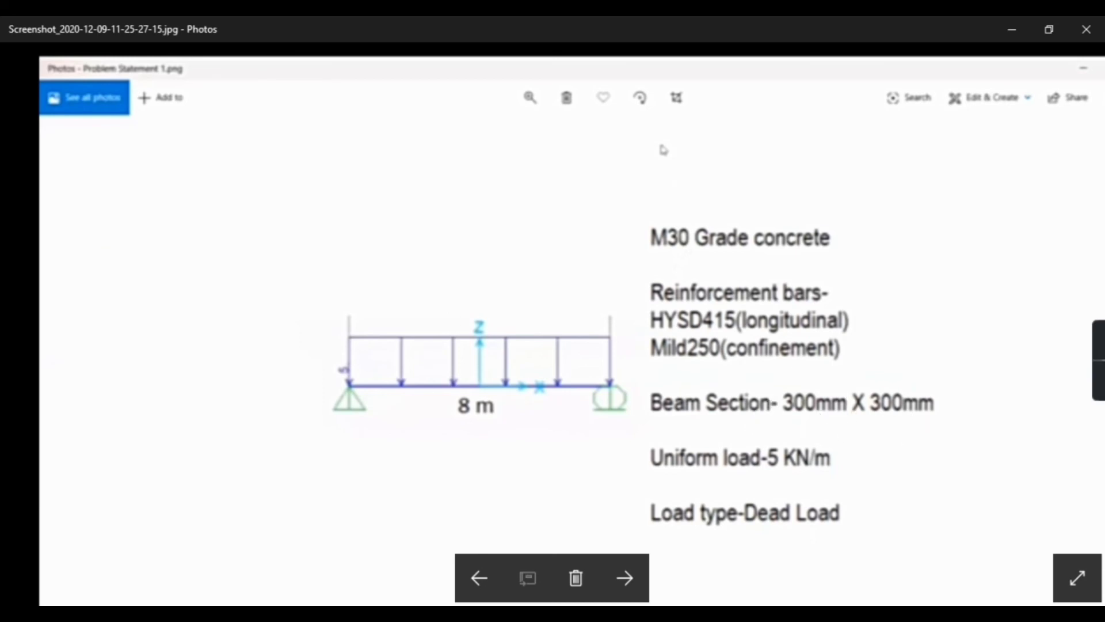
key(alt+Tab)
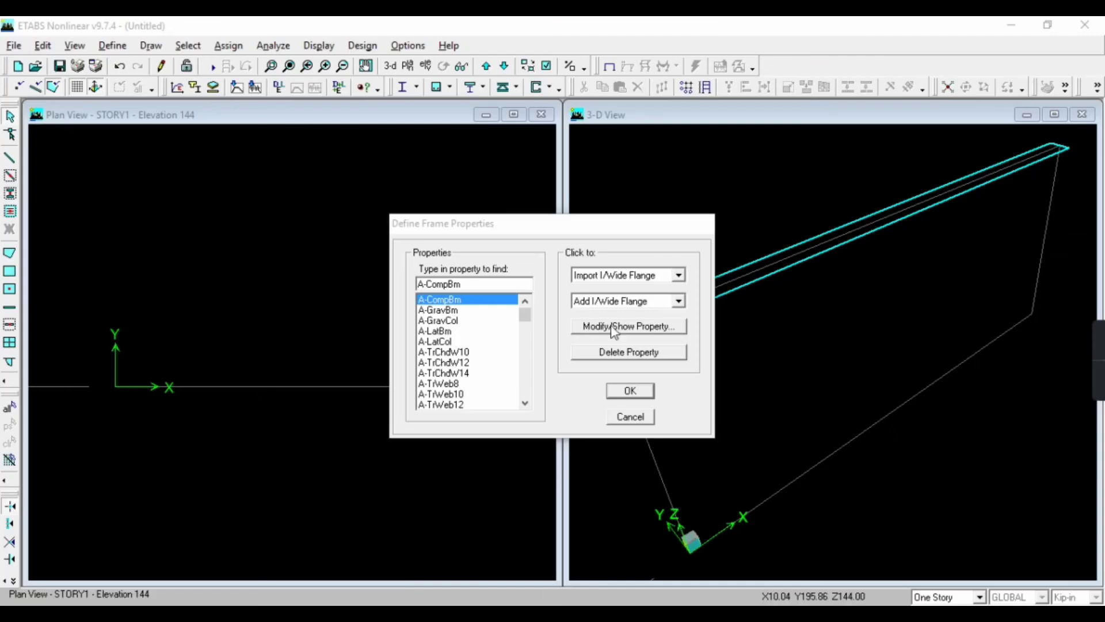
click(646, 306)
scroll(636, 365, down, 1)
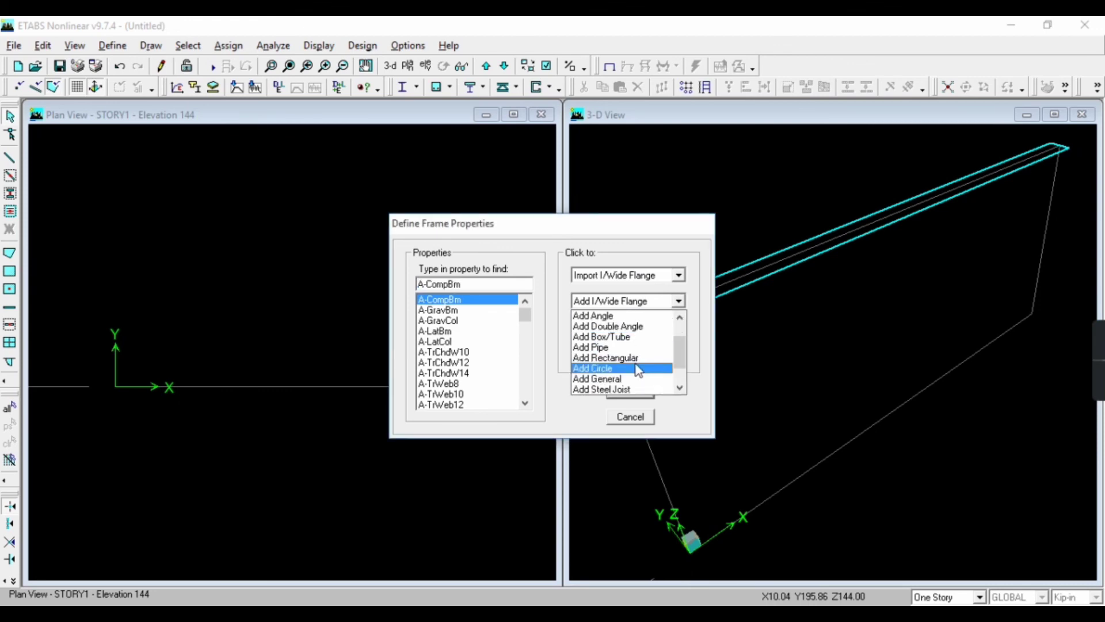
click(636, 358)
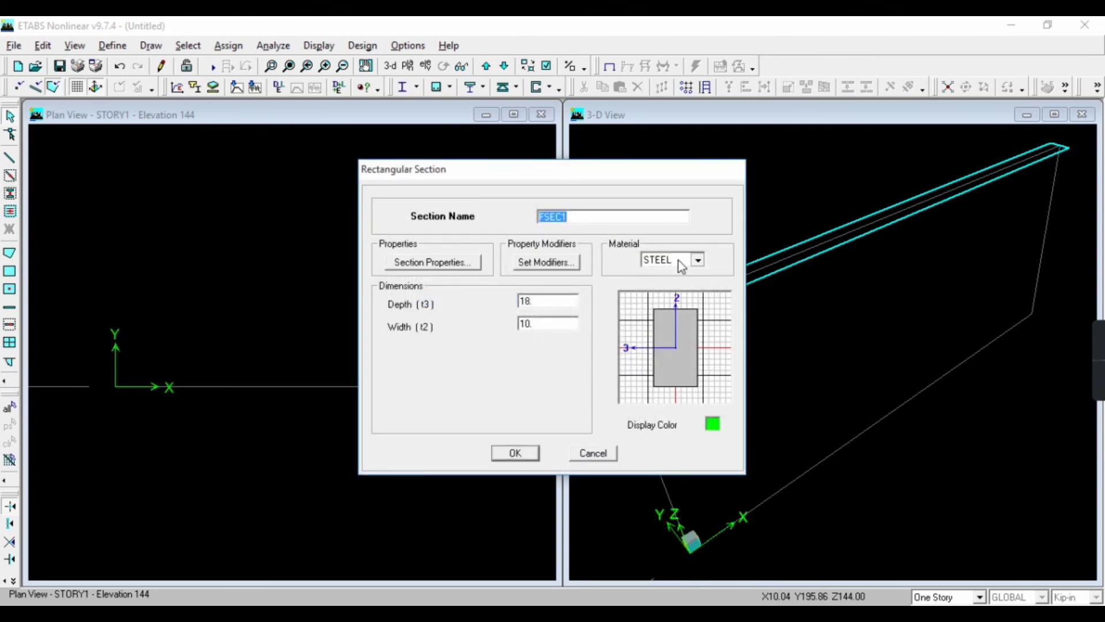
click(678, 260)
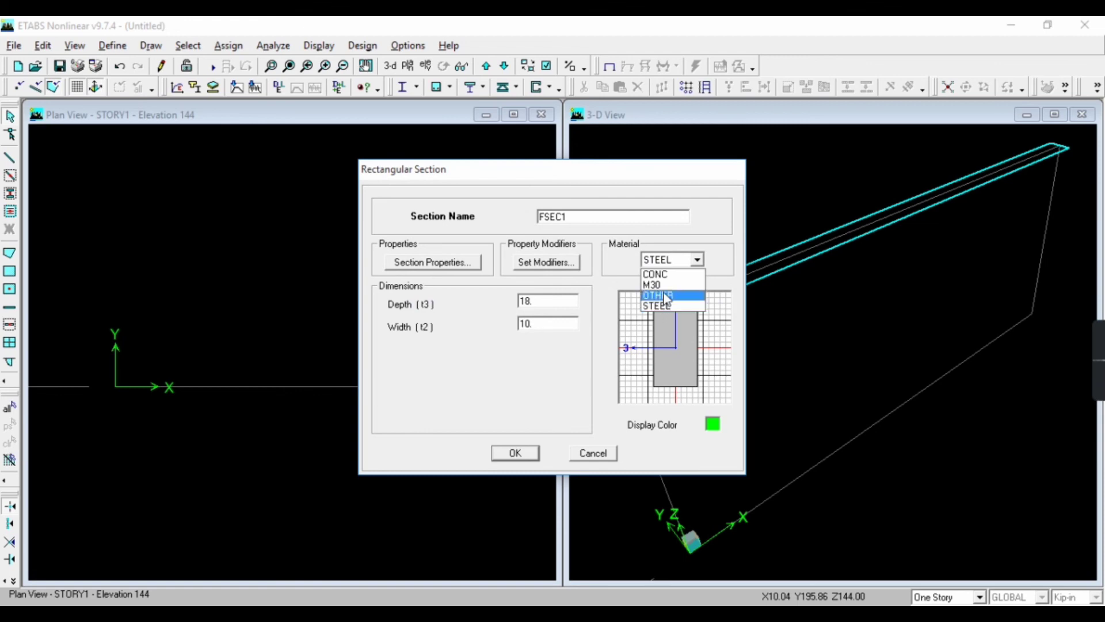
click(652, 284)
Name the rectangular section B30X30.
double_click(589, 218)
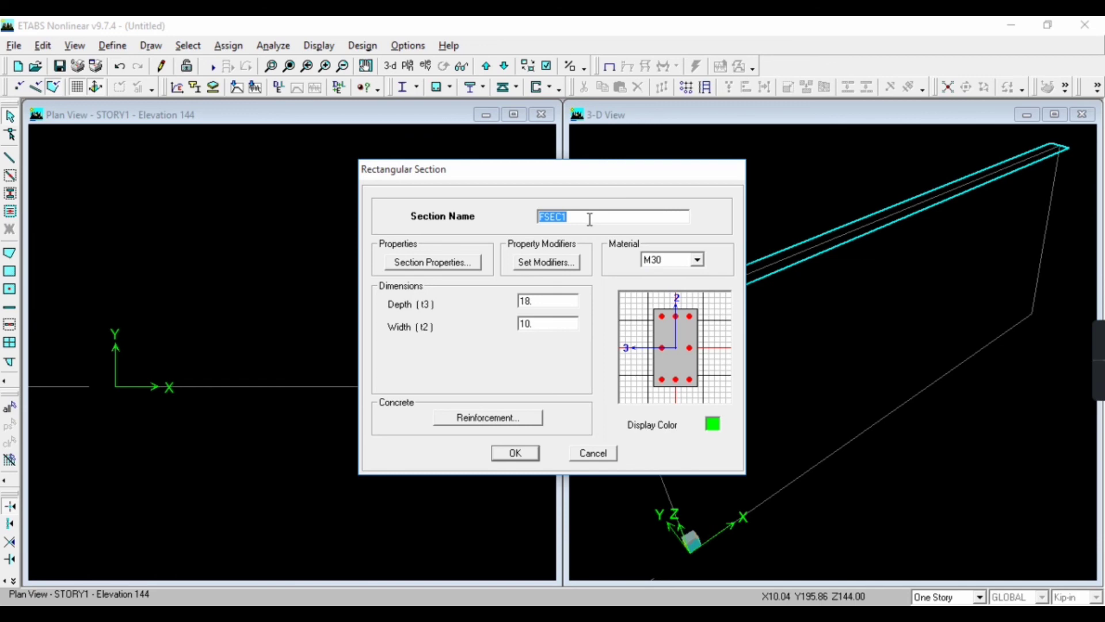
text(B)
text(30D30)
key(BackSpace)
key(BackSpace)
key(BackSpace)
key(BackSpace)
text(B)
Check the beam size in the problem statement and set the section's depth and width both to 30.
double_click(534, 306)
click(518, 614)
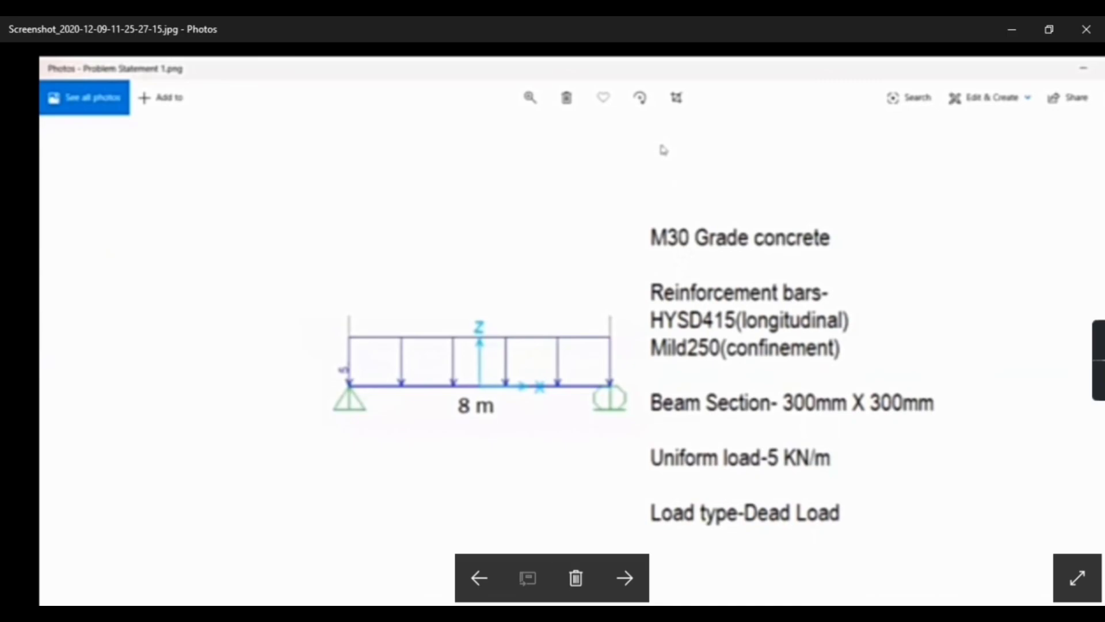
click(523, 614)
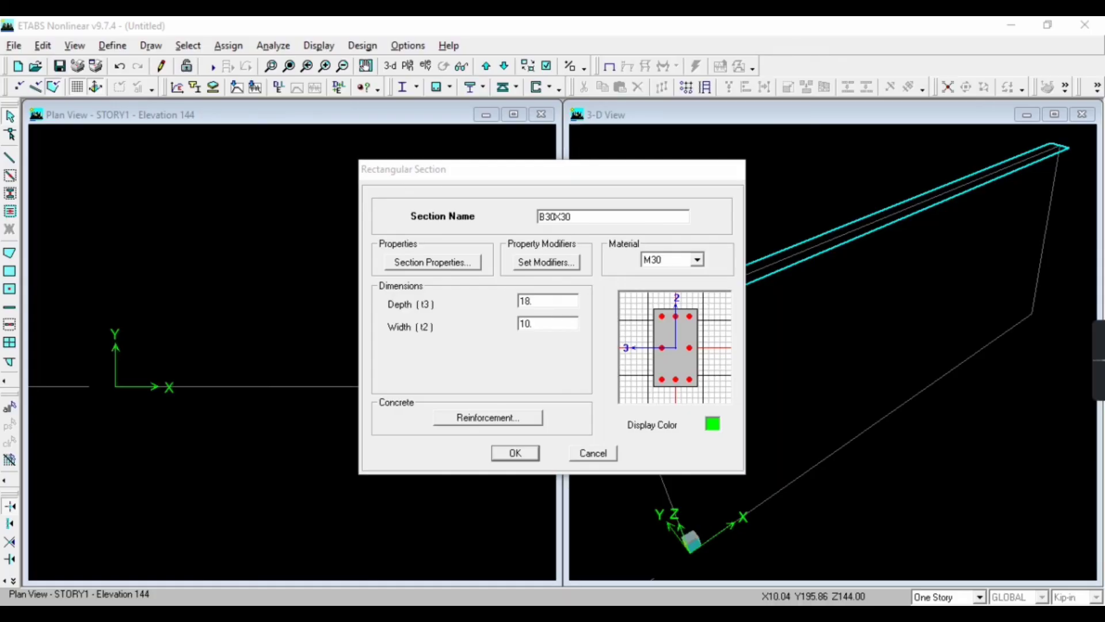
click(542, 302)
double_click(542, 301)
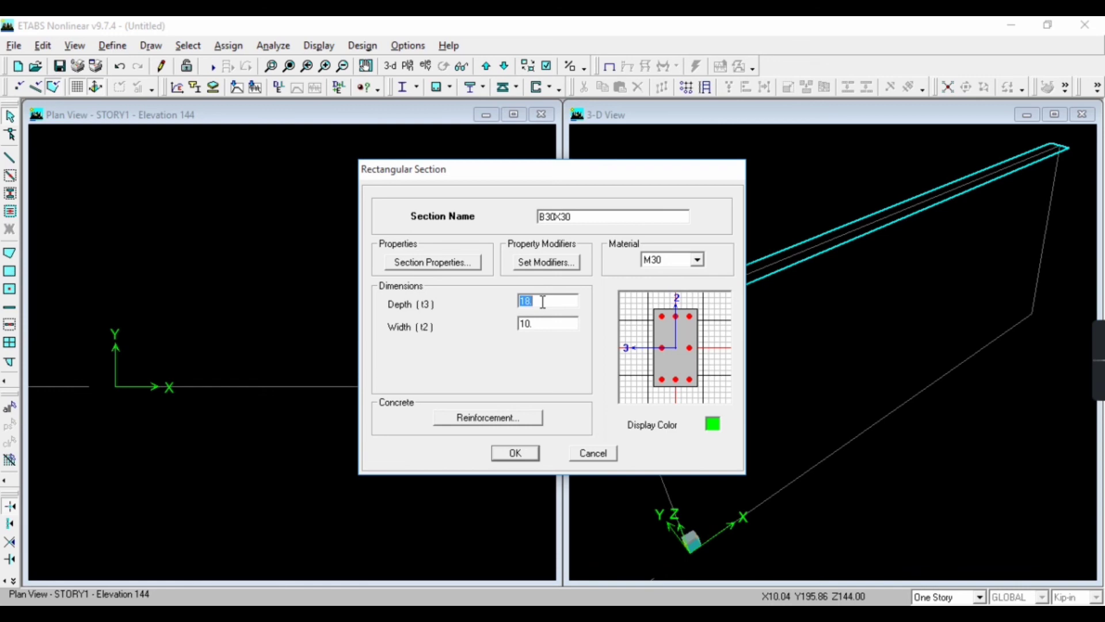
text(30)
double_click(541, 322)
text(30)
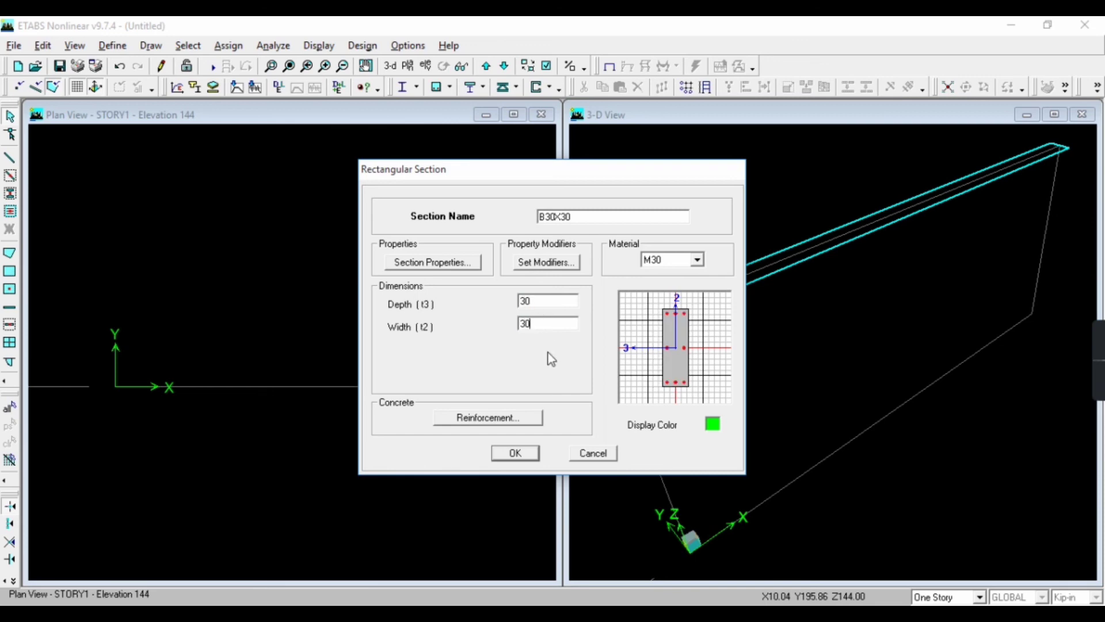
Set the section's reinforcement design type to Beam and accept the frame section definition.
click(522, 417)
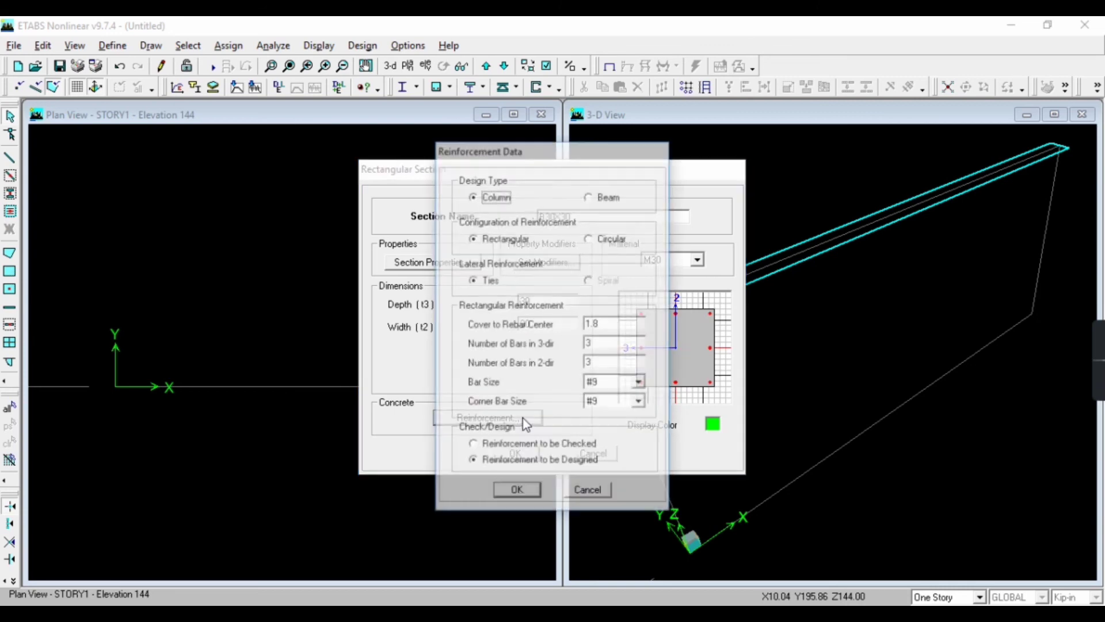
click(604, 196)
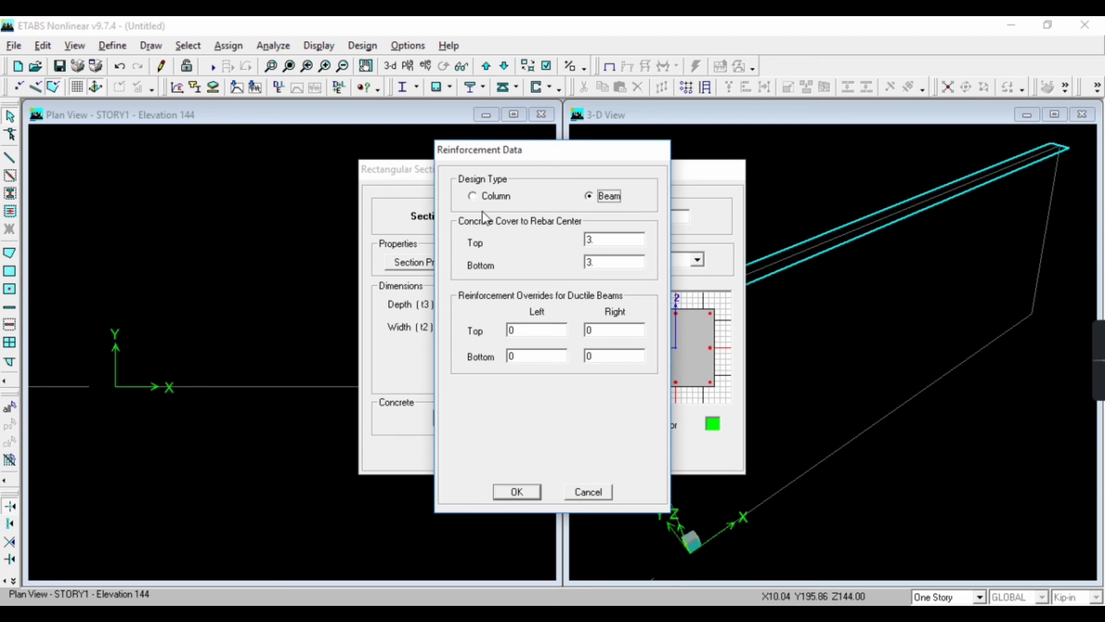
click(517, 491)
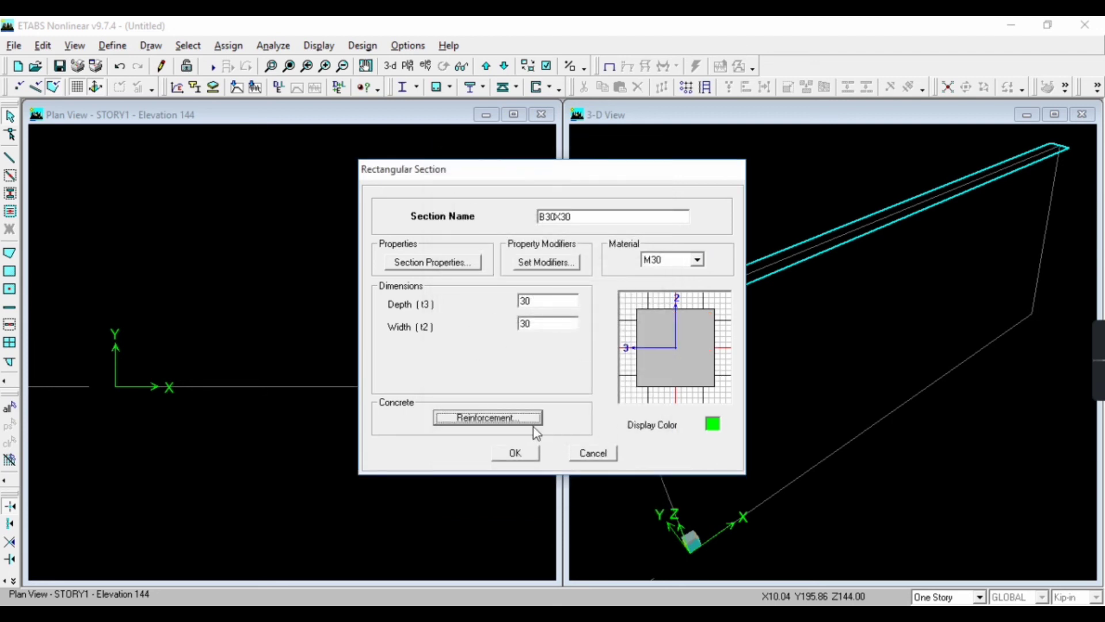
click(519, 454)
click(630, 391)
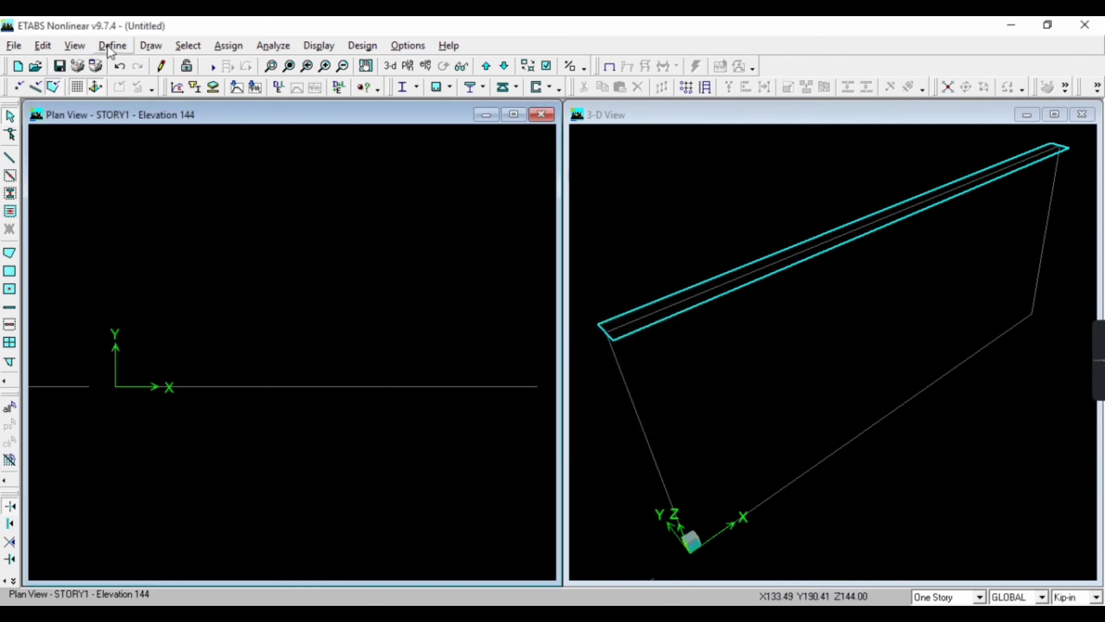
Draw a frame line with the B30X30 property in the plan view, from the origin to the far end of the X grid line.
click(152, 47)
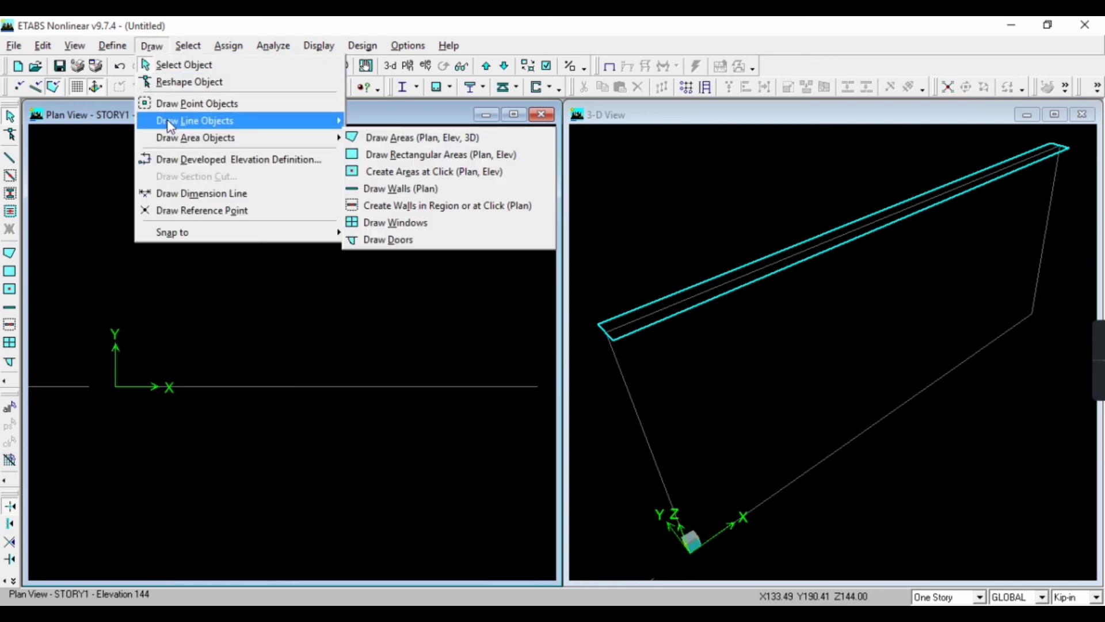
mouse_move(170, 123)
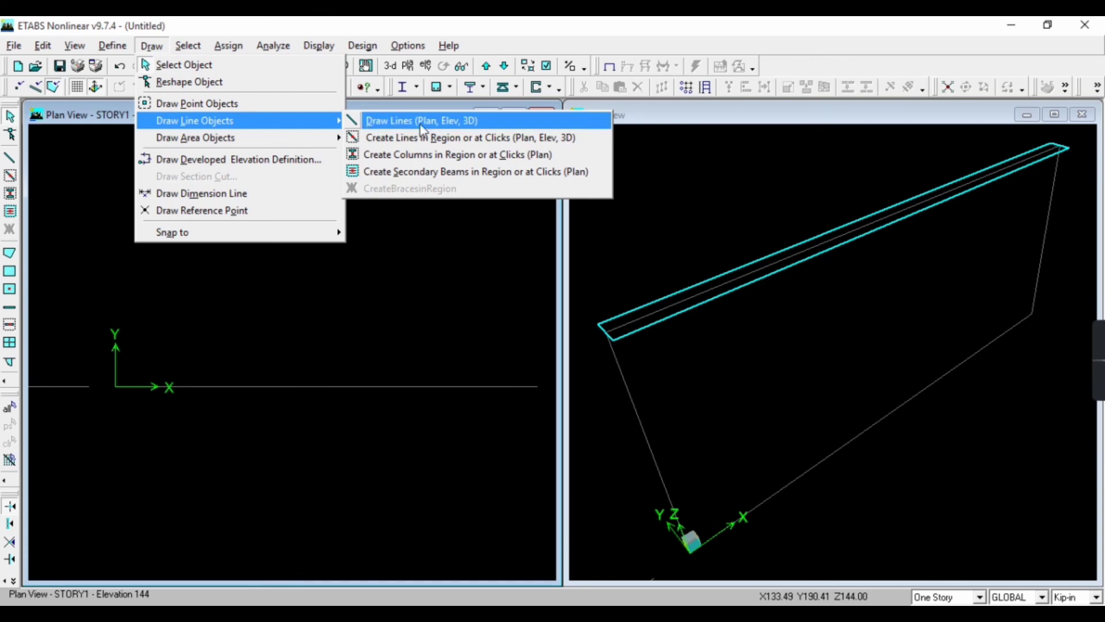
click(476, 122)
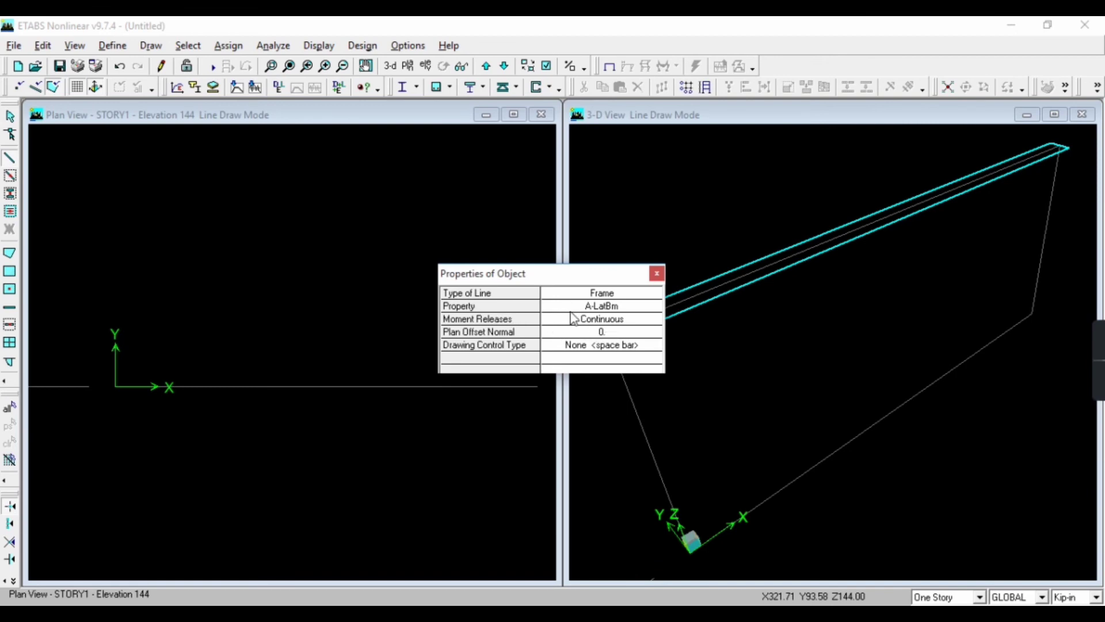
click(574, 308)
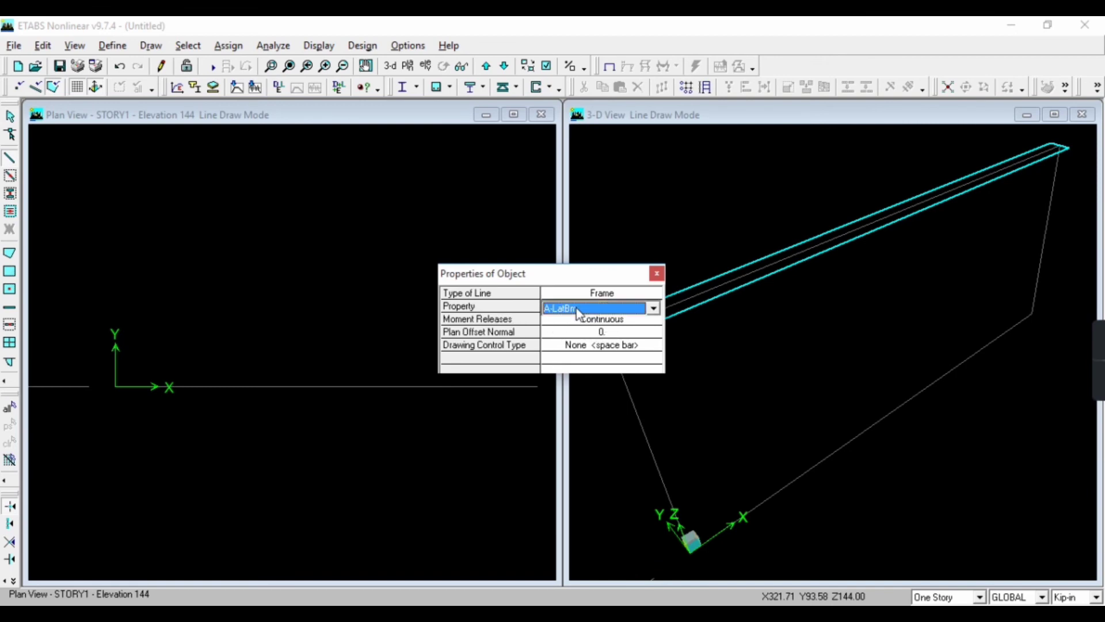
key(b)
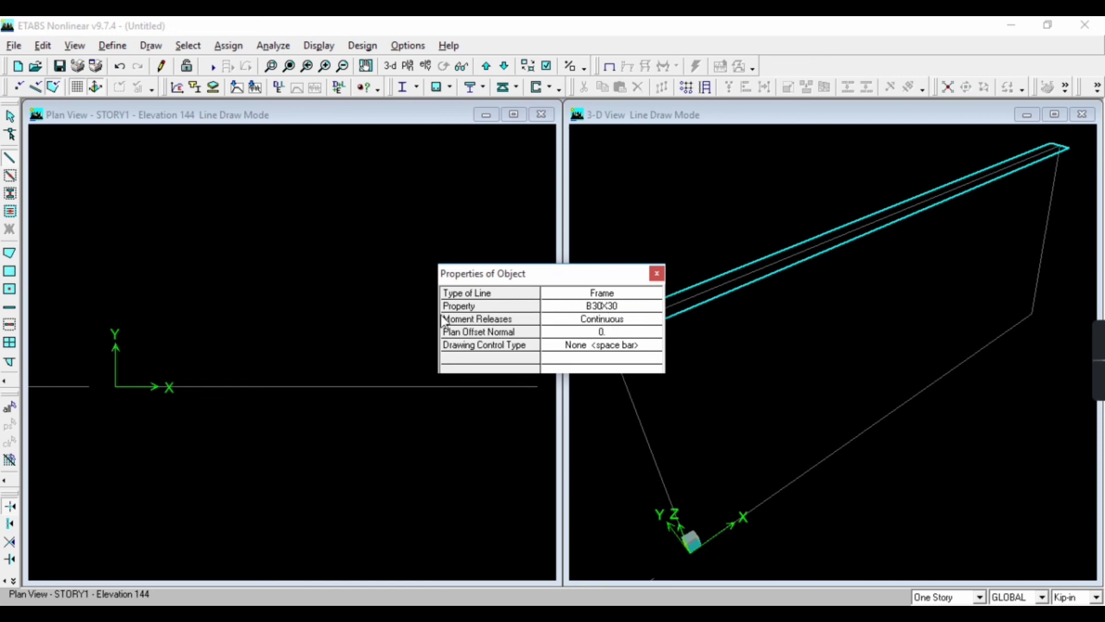
click(124, 387)
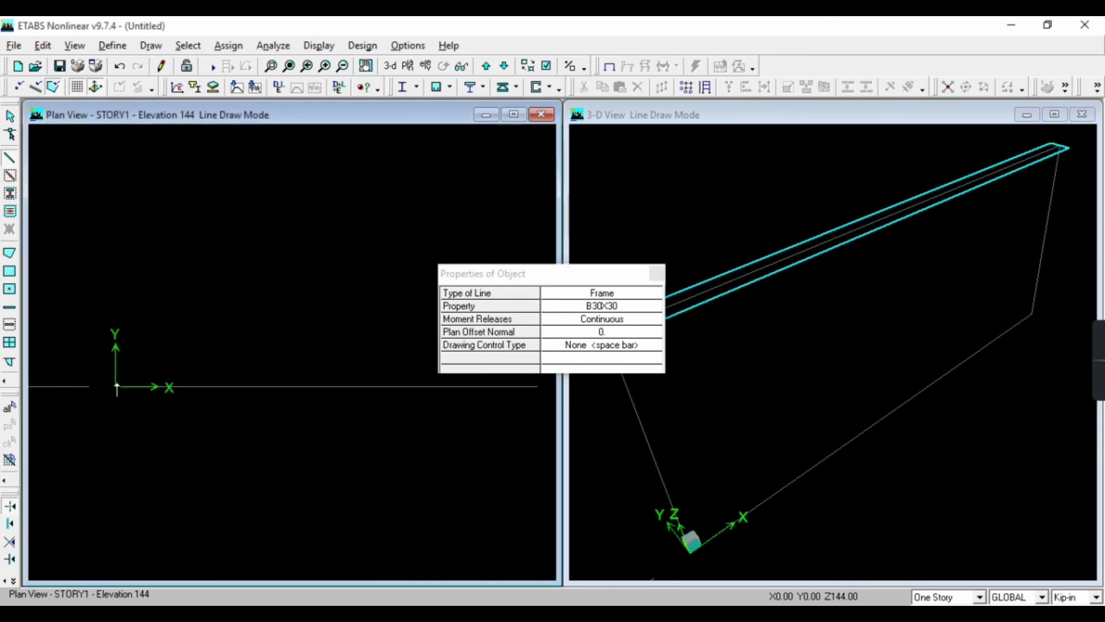
click(537, 387)
key(Escape)
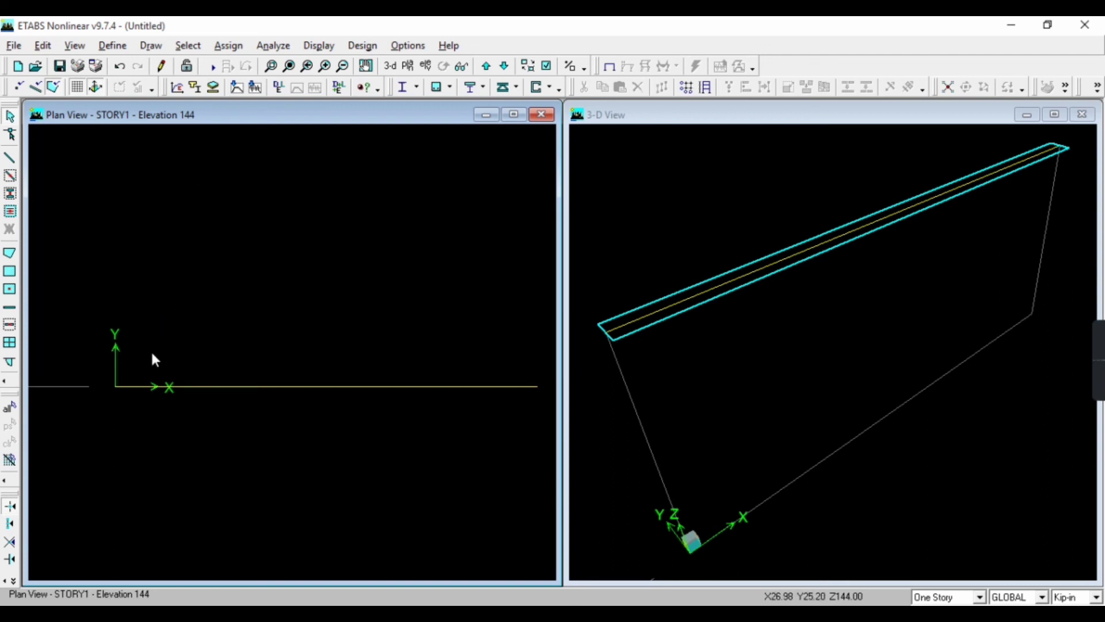
Assign a pinned restraint to the beam's end joint at the origin, fixing translation in X, Y and Z.
drag(153, 344, 74, 406)
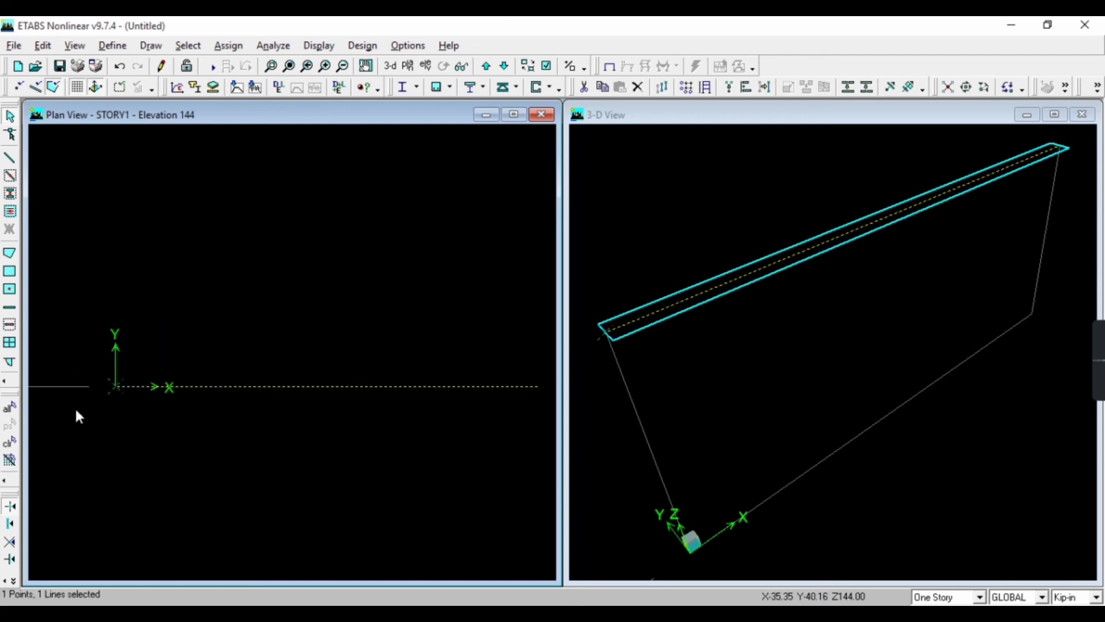
click(229, 46)
mouse_move(254, 122)
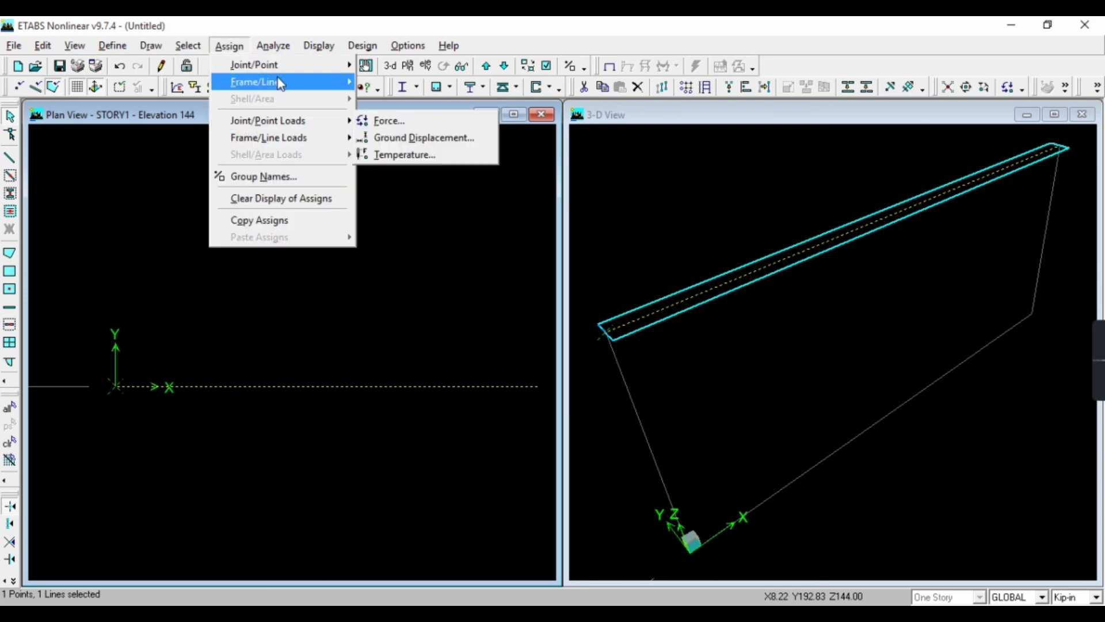
mouse_move(280, 69)
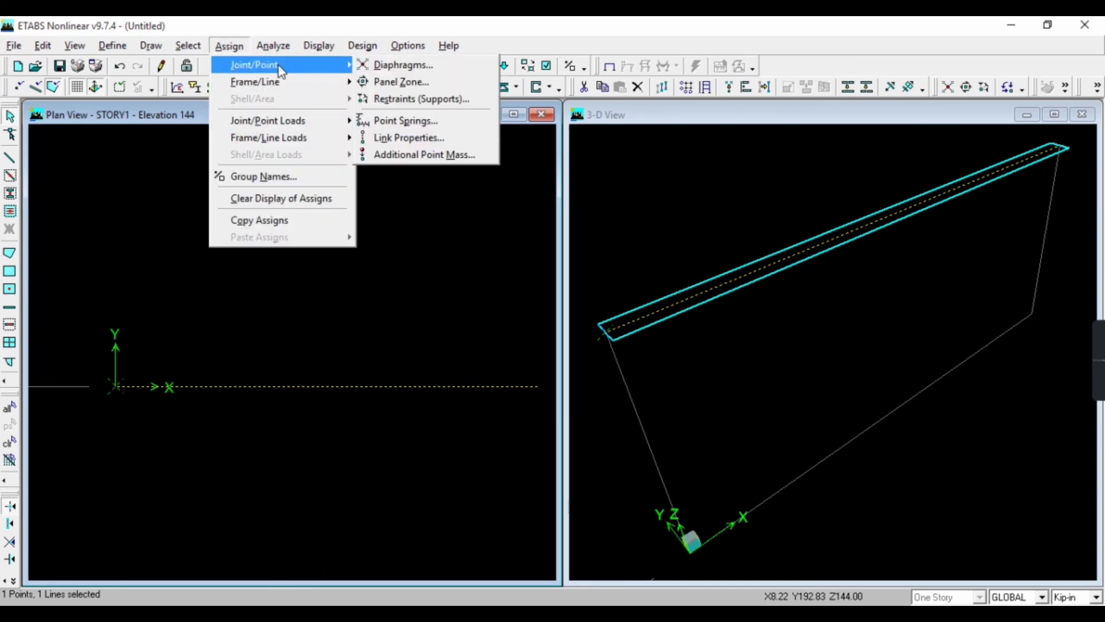
click(436, 102)
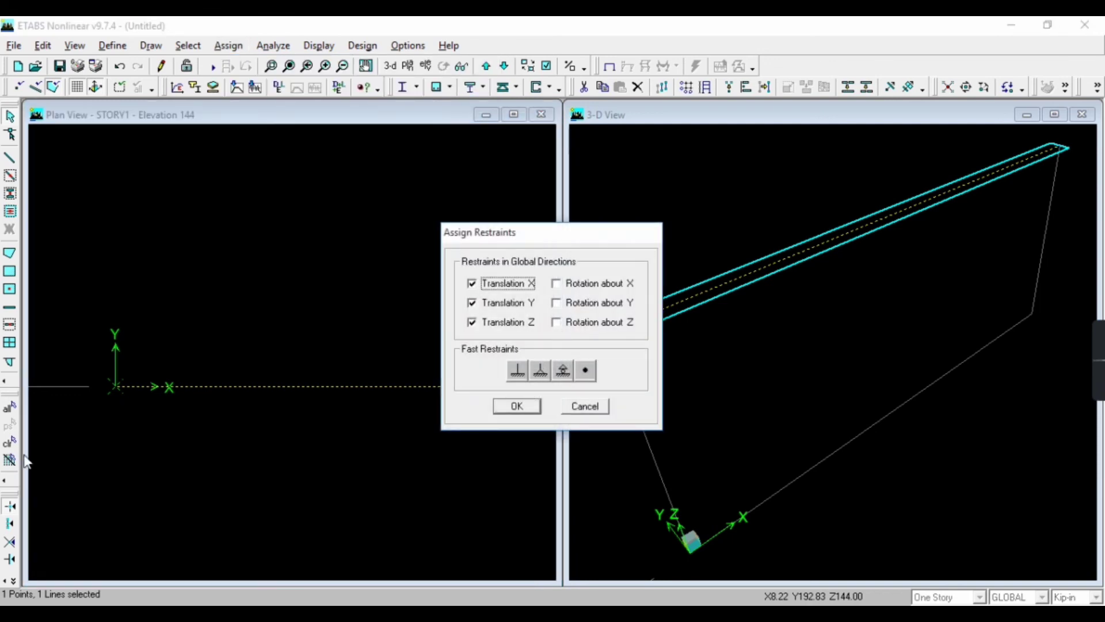
click(540, 370)
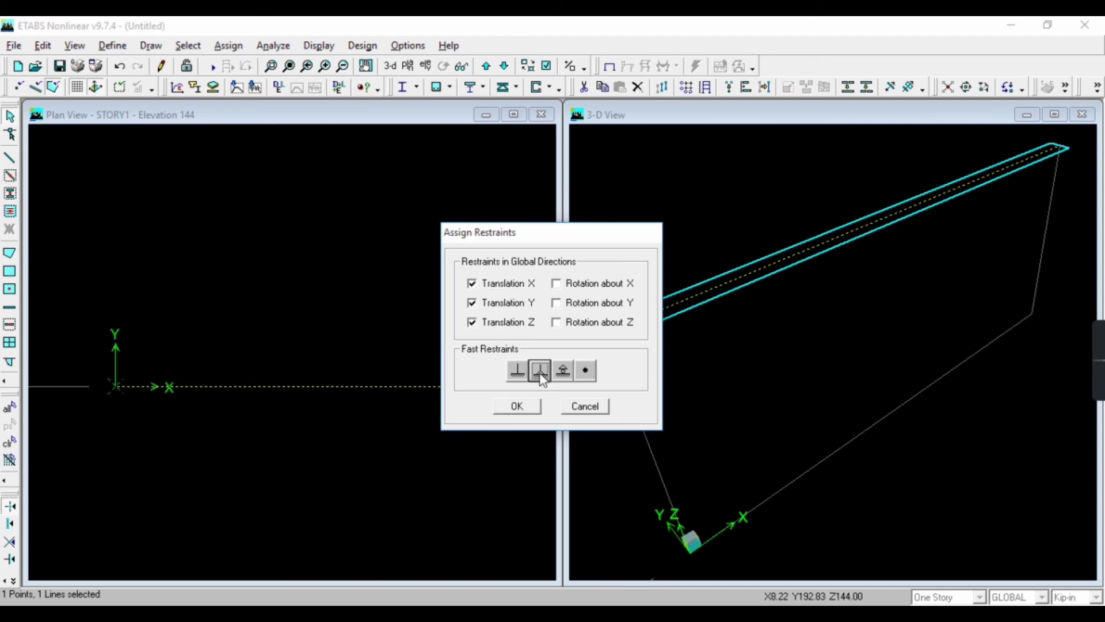
click(515, 406)
Show elevation 1 and assign a roller restraint to the beam's end joint at grid B.
click(428, 67)
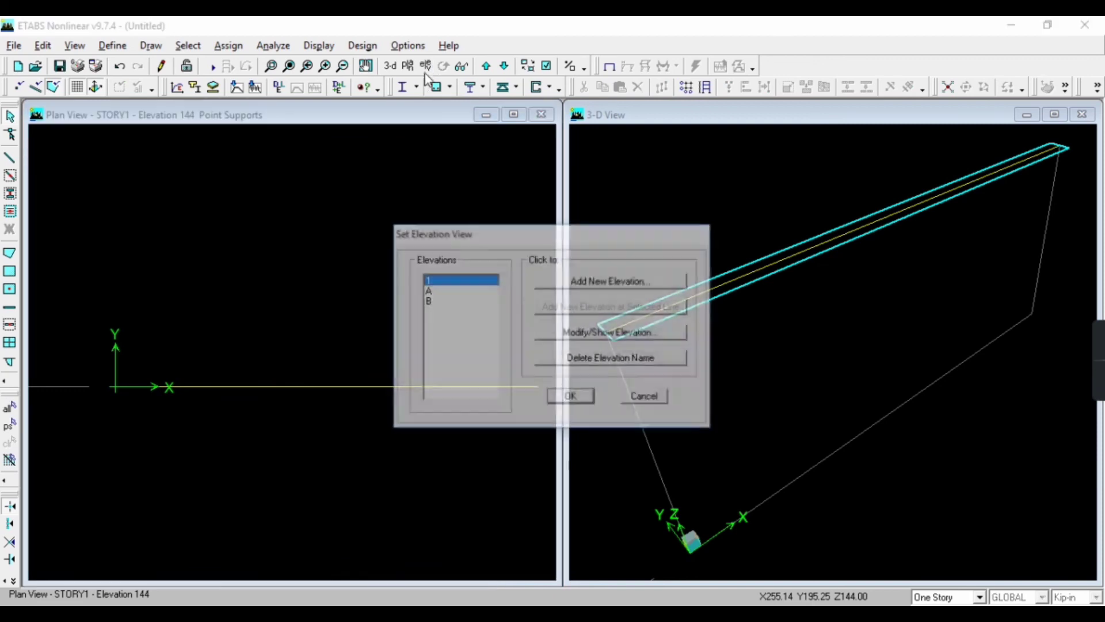
click(571, 397)
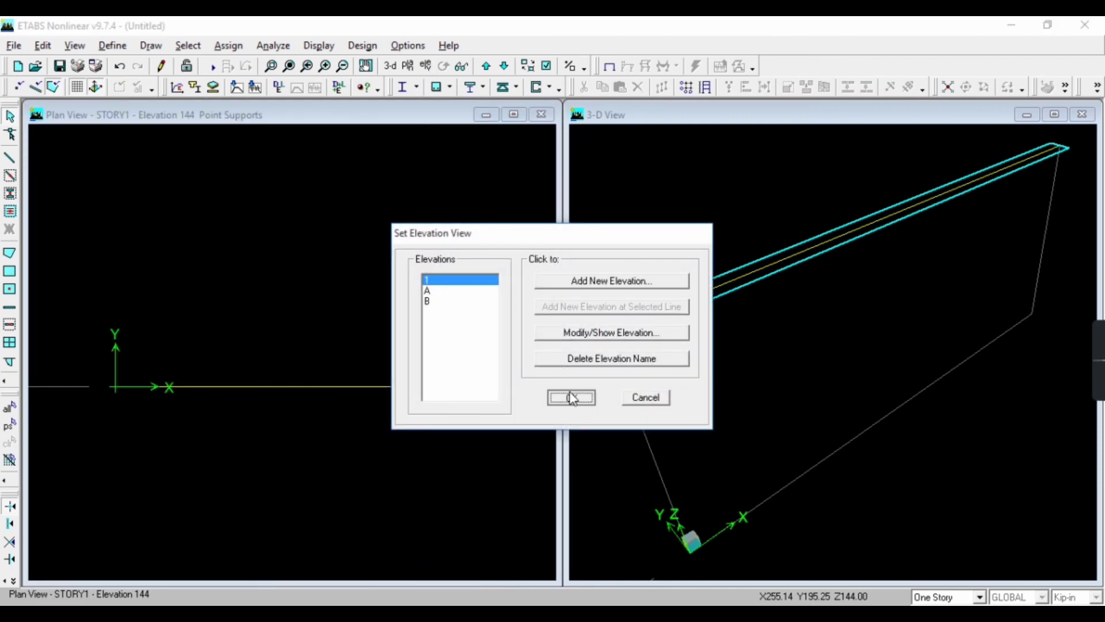
drag(485, 260, 547, 306)
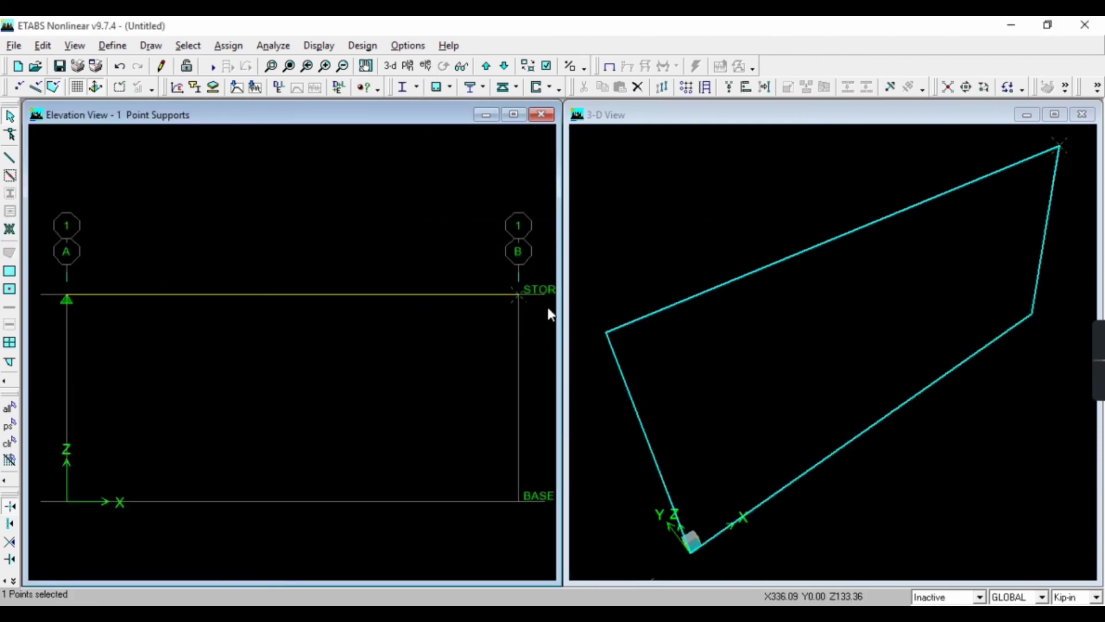
click(229, 45)
mouse_move(276, 69)
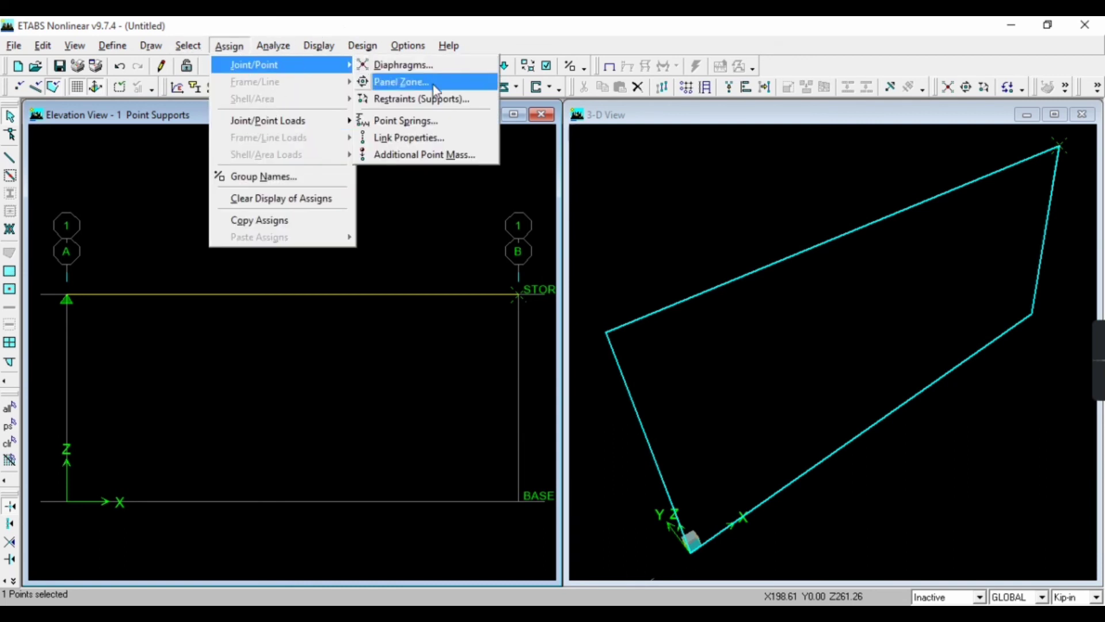
click(427, 95)
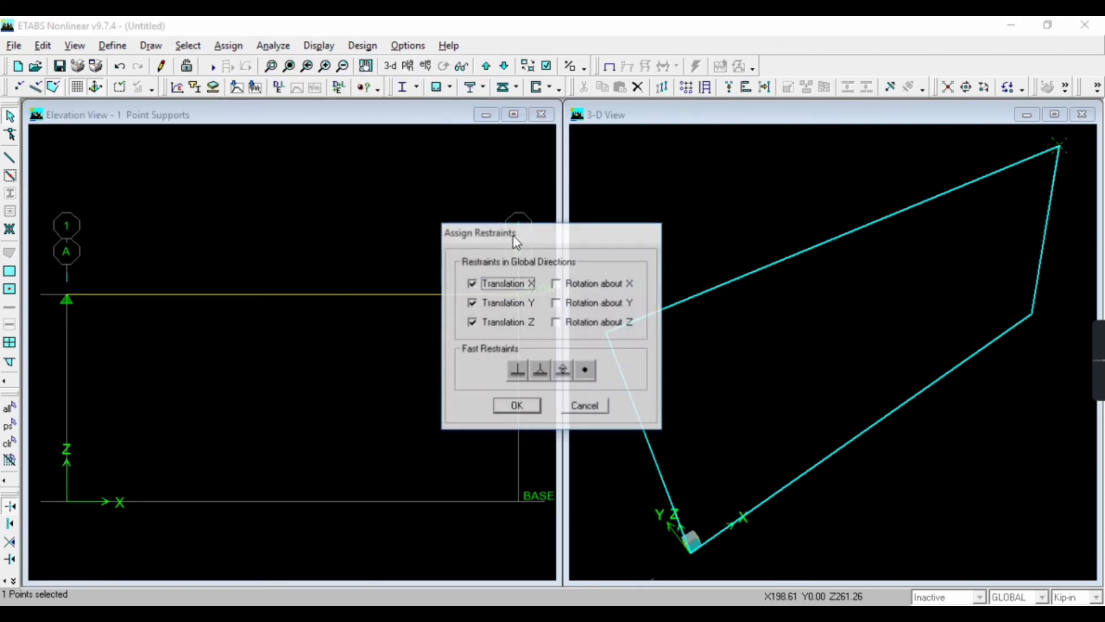
click(562, 373)
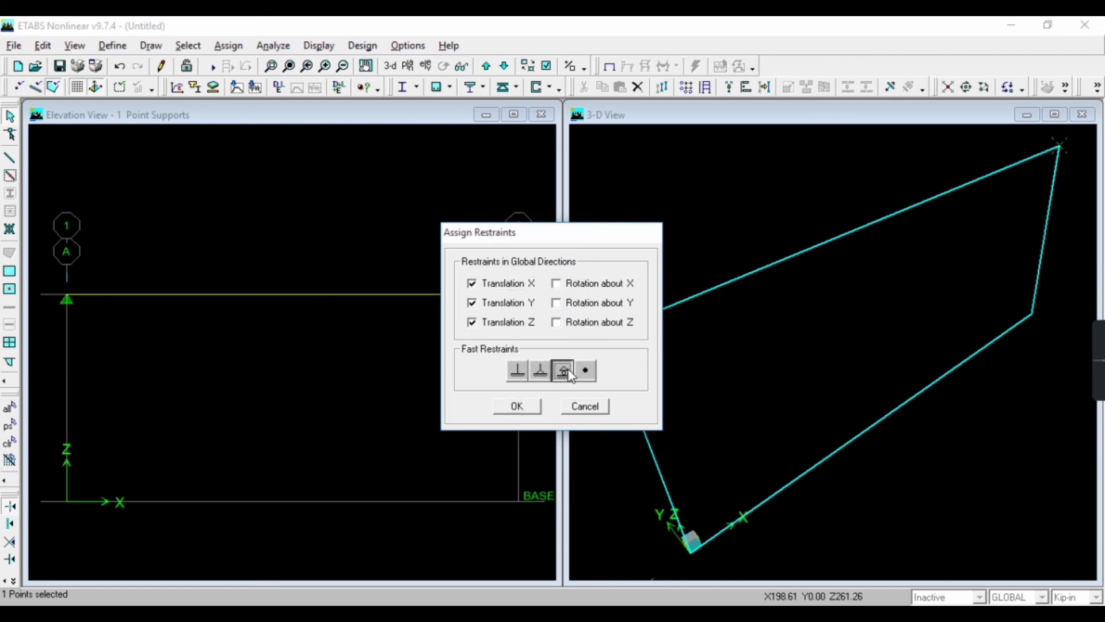
click(509, 410)
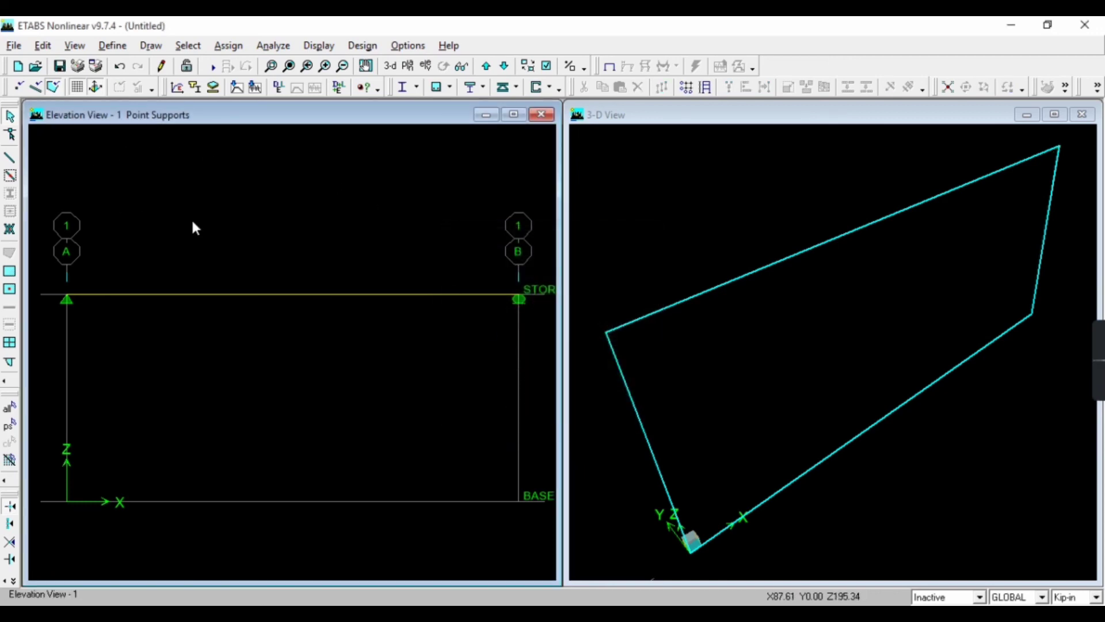
Switch to Photos to check the load in the beam problem statement, and return to ETABS.
mouse_move(497, 614)
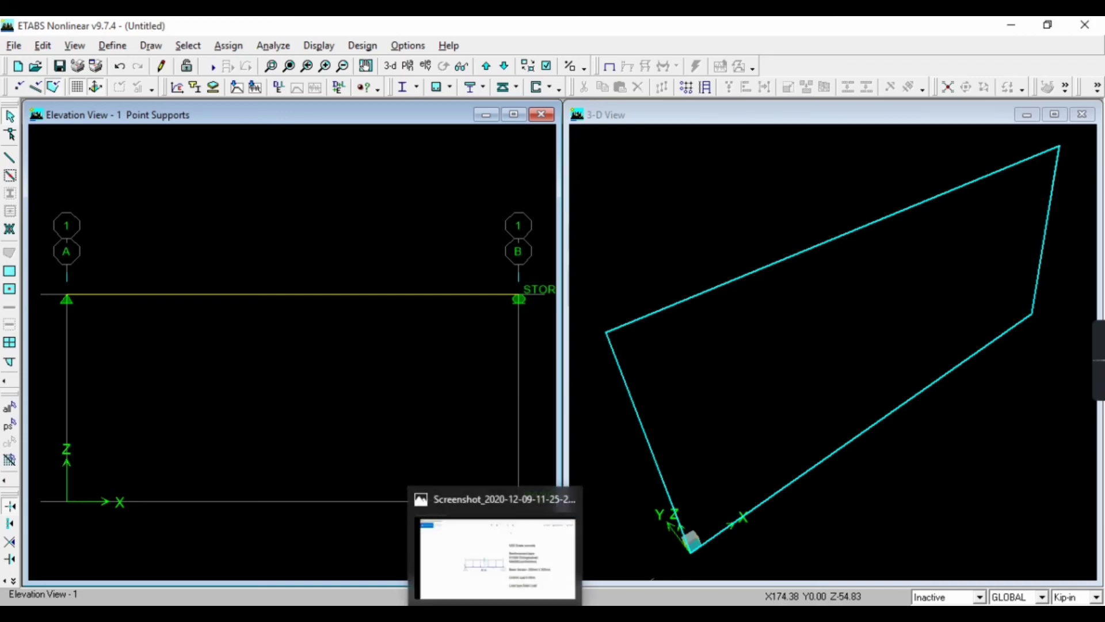
click(506, 553)
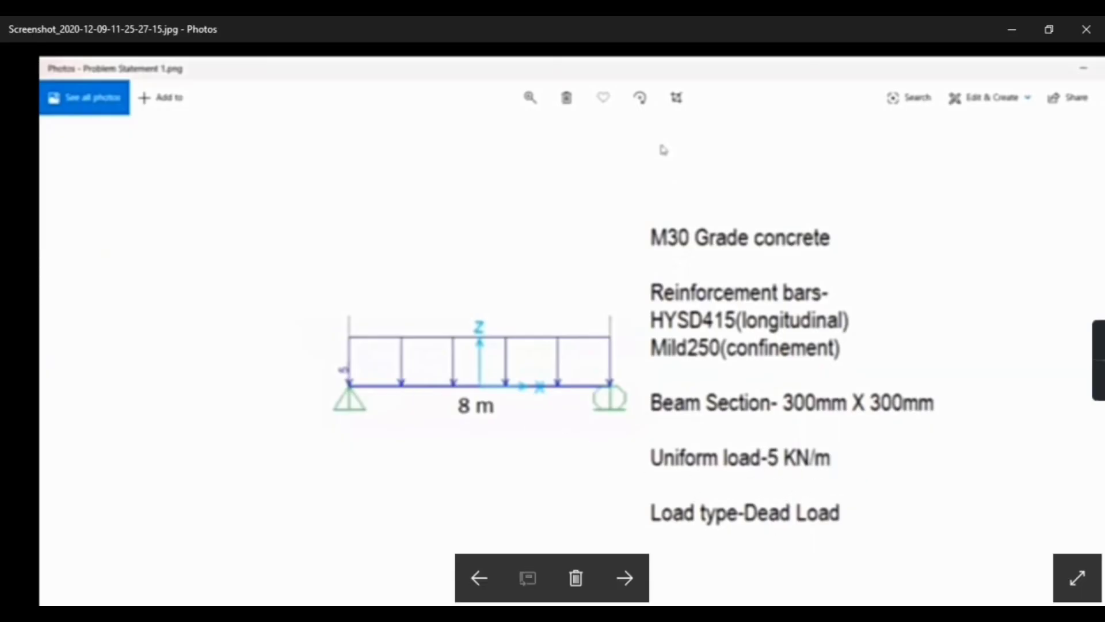
key(alt+Tab)
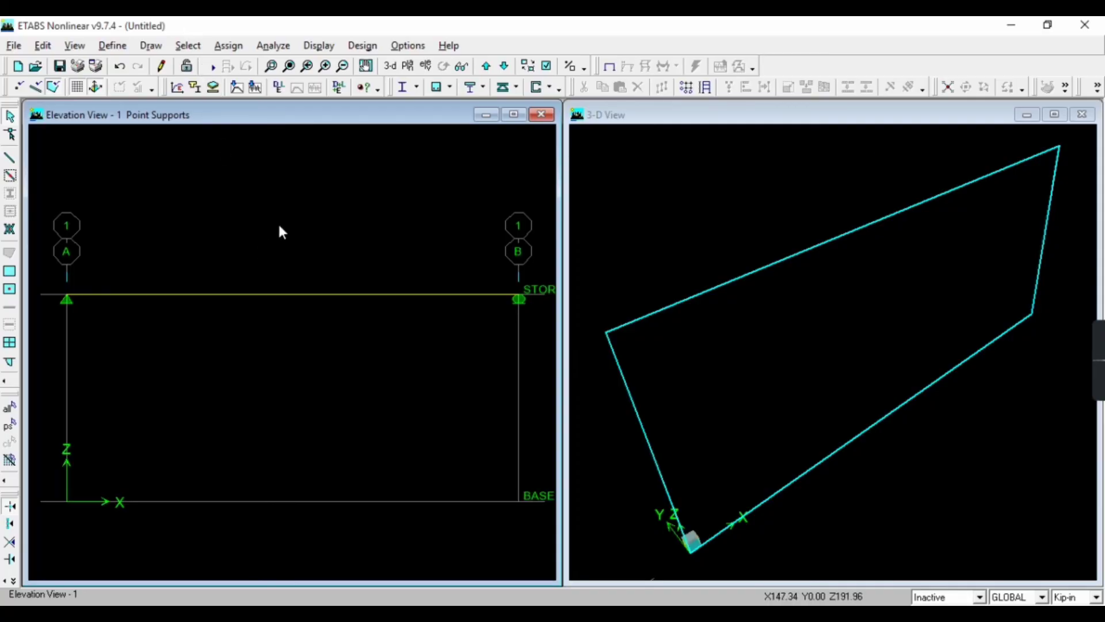
Assign a uniform gravity load of 5 kN/m to the beam under the DEAD case, using KN-m units and absolute distance from End-I.
drag(281, 230, 201, 390)
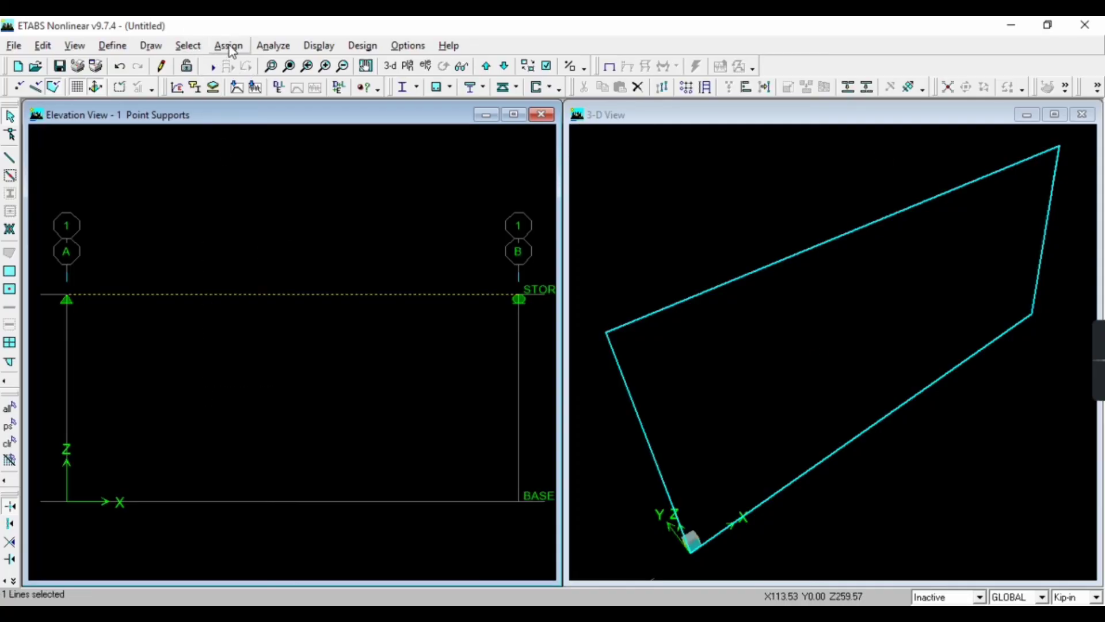
click(228, 45)
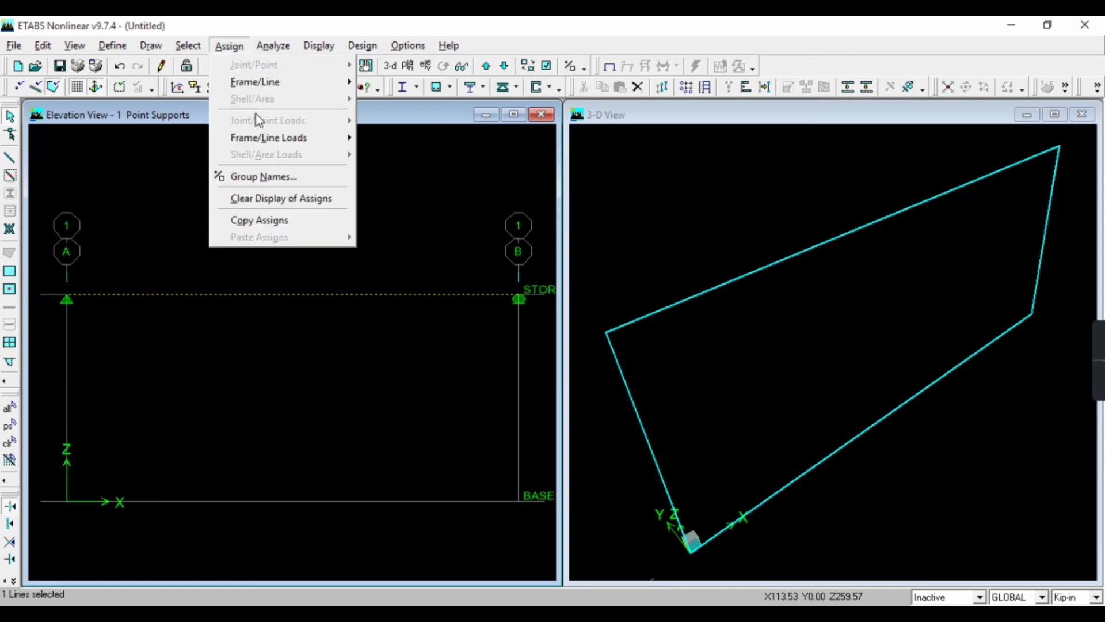
mouse_move(266, 141)
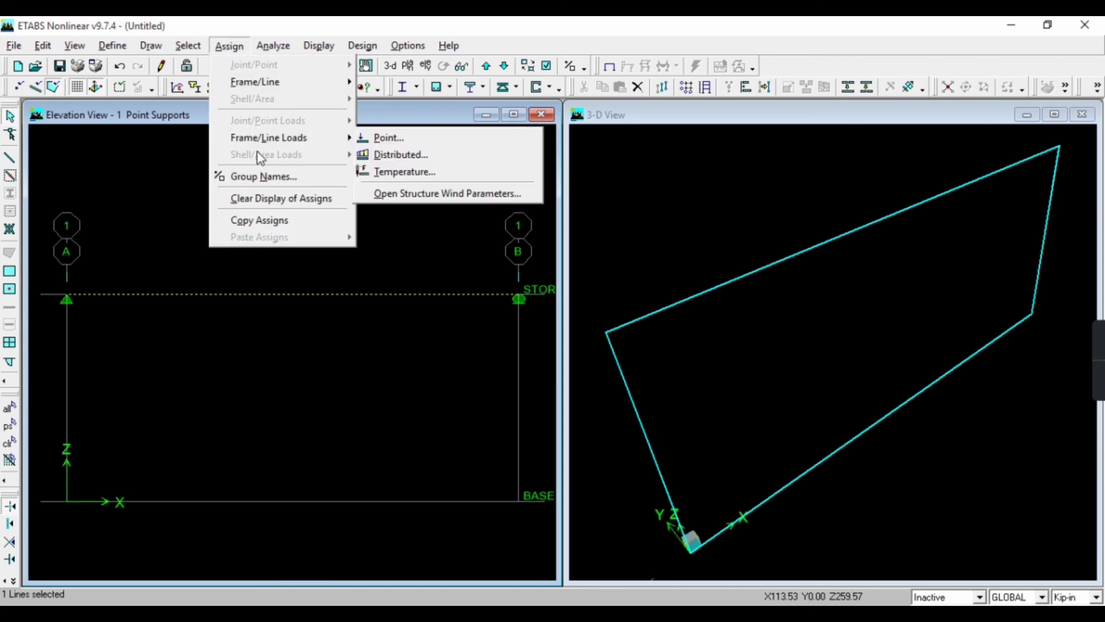
click(392, 156)
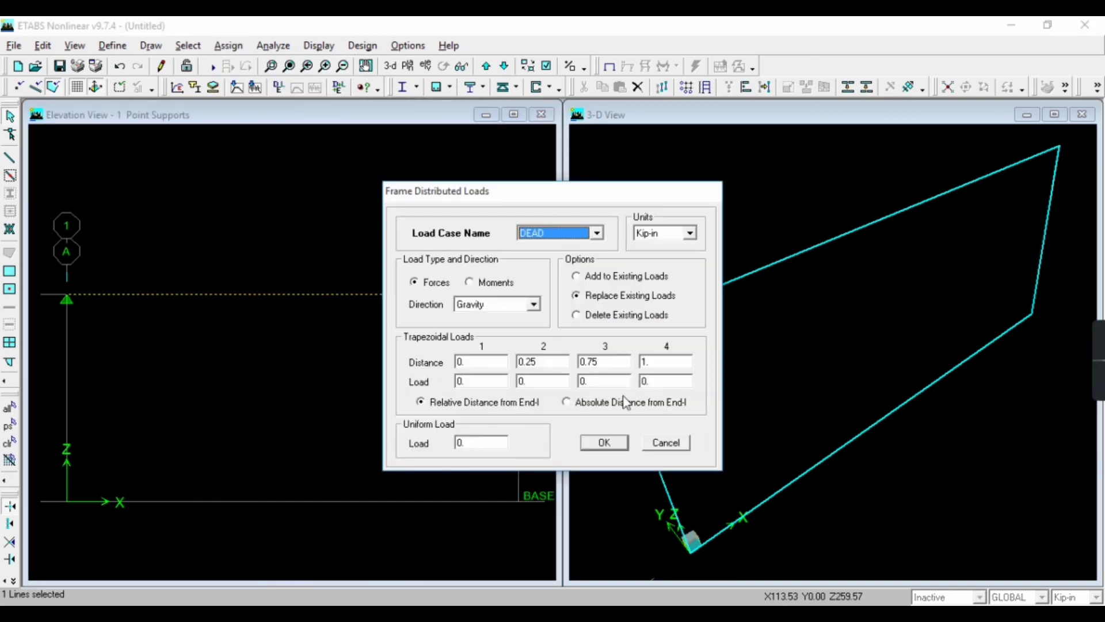
click(534, 613)
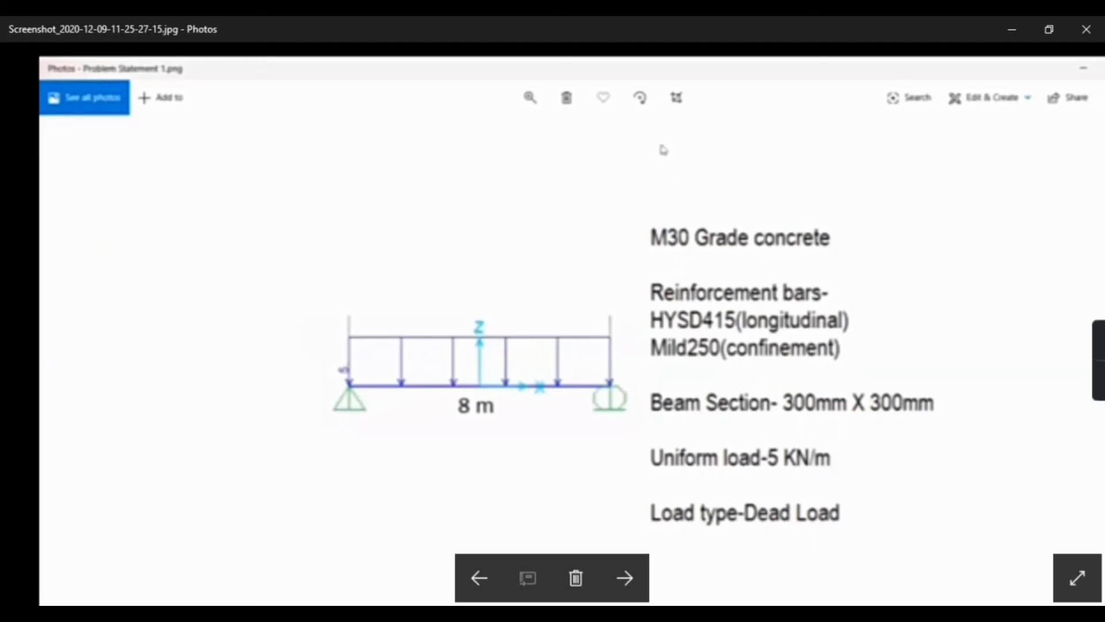
click(567, 614)
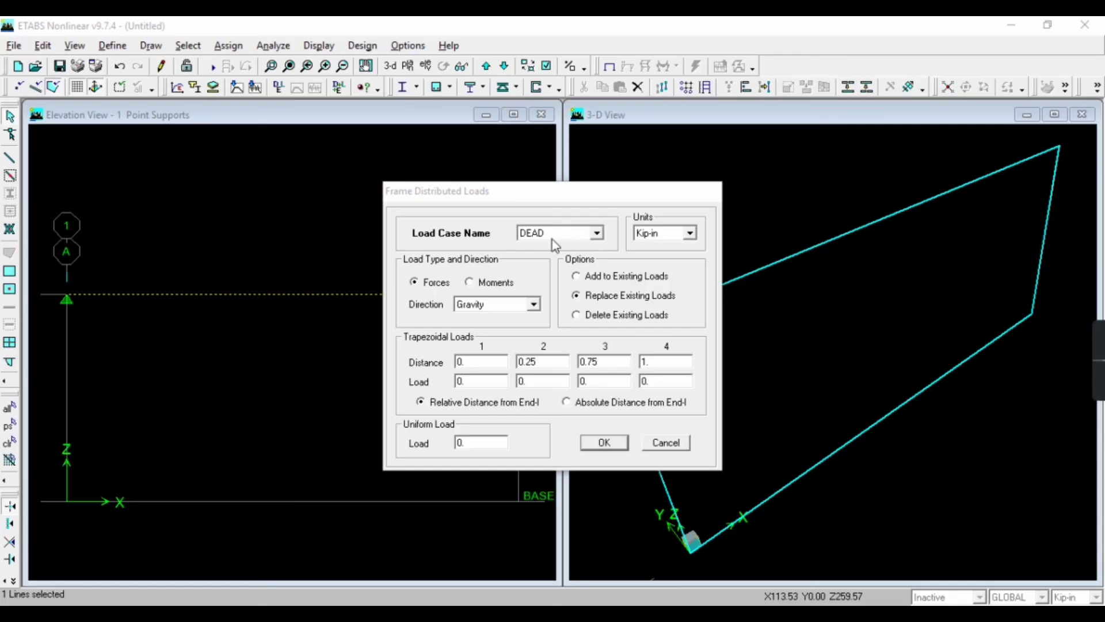
click(669, 233)
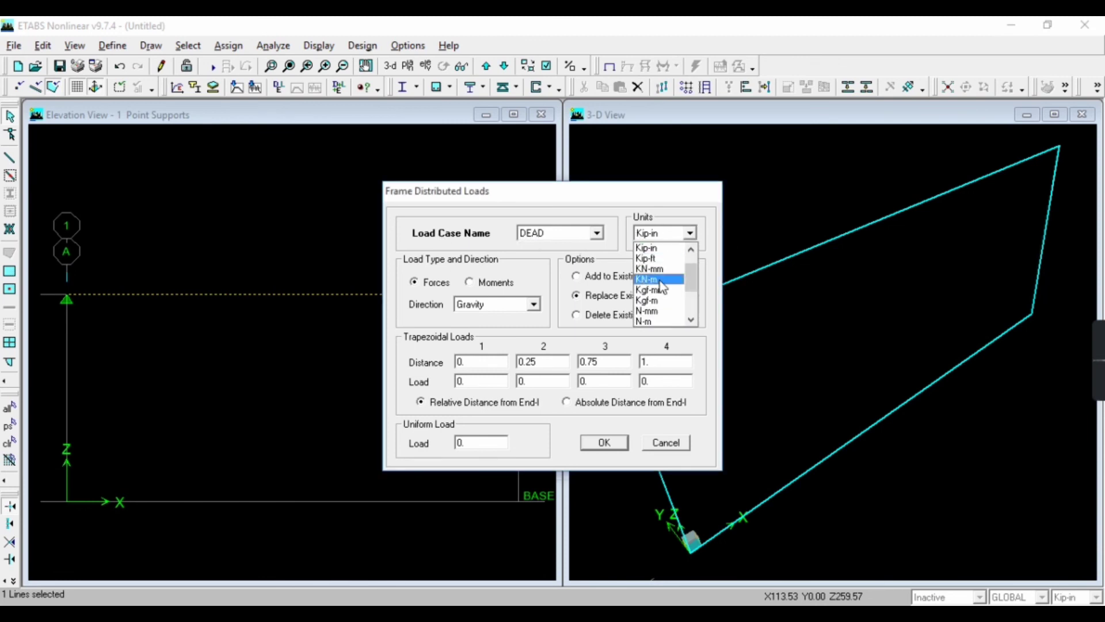
click(656, 279)
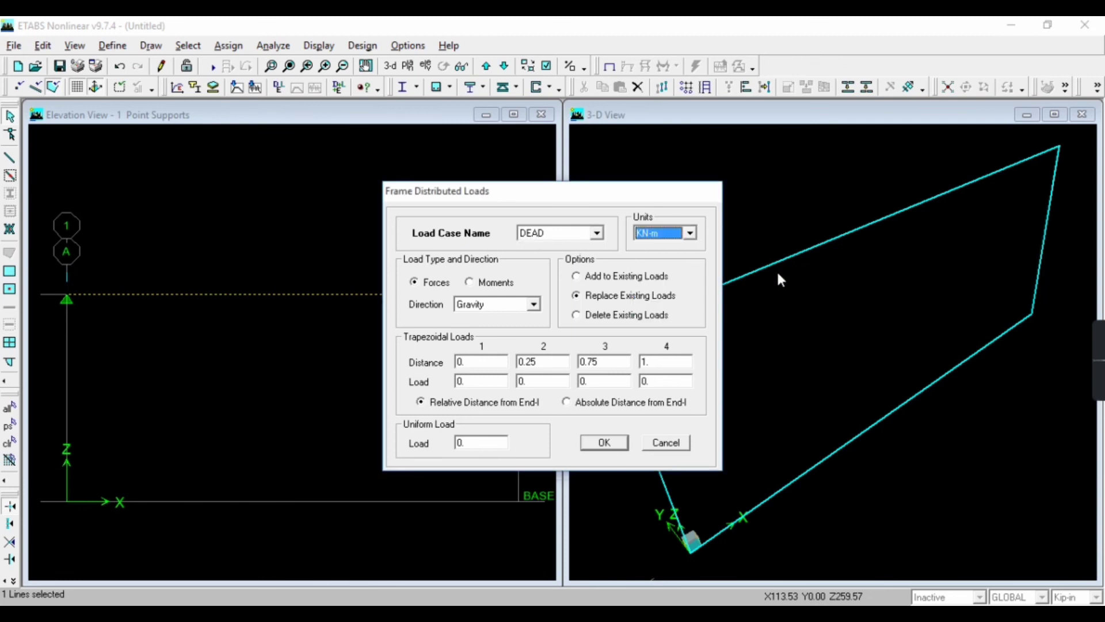
click(566, 402)
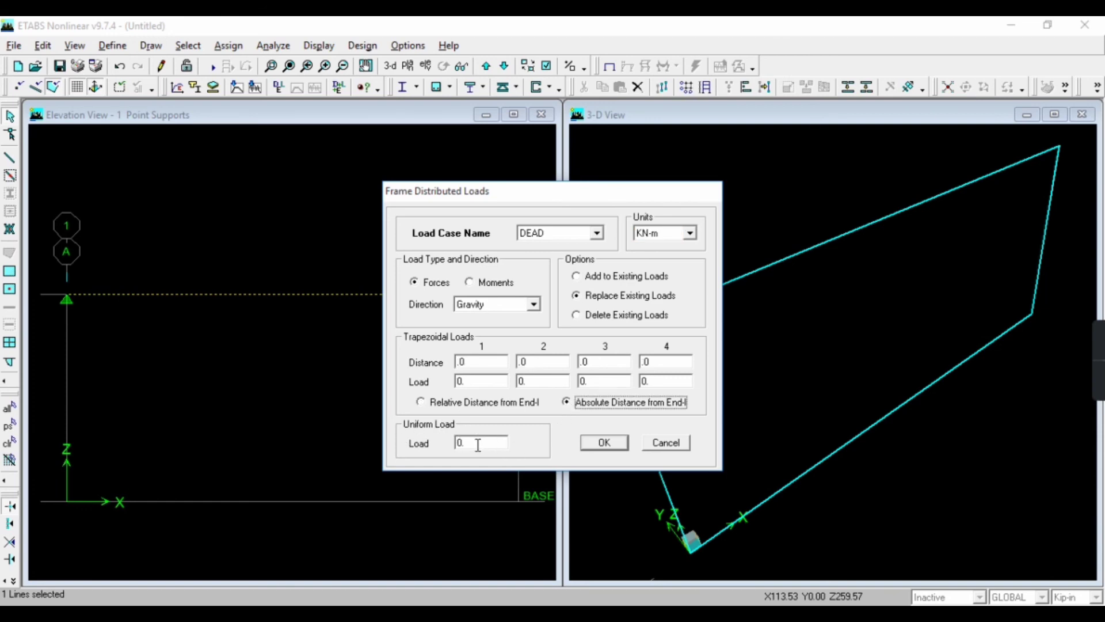
click(478, 446)
text(5)
click(596, 441)
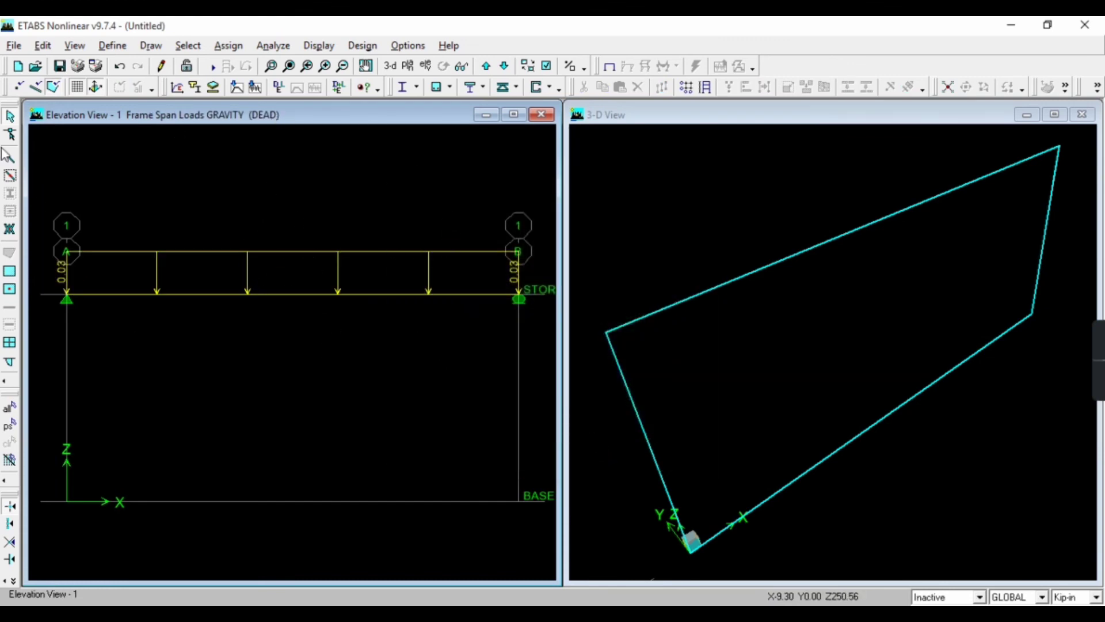
Save the model as beam analysis and run the analysis.
click(276, 45)
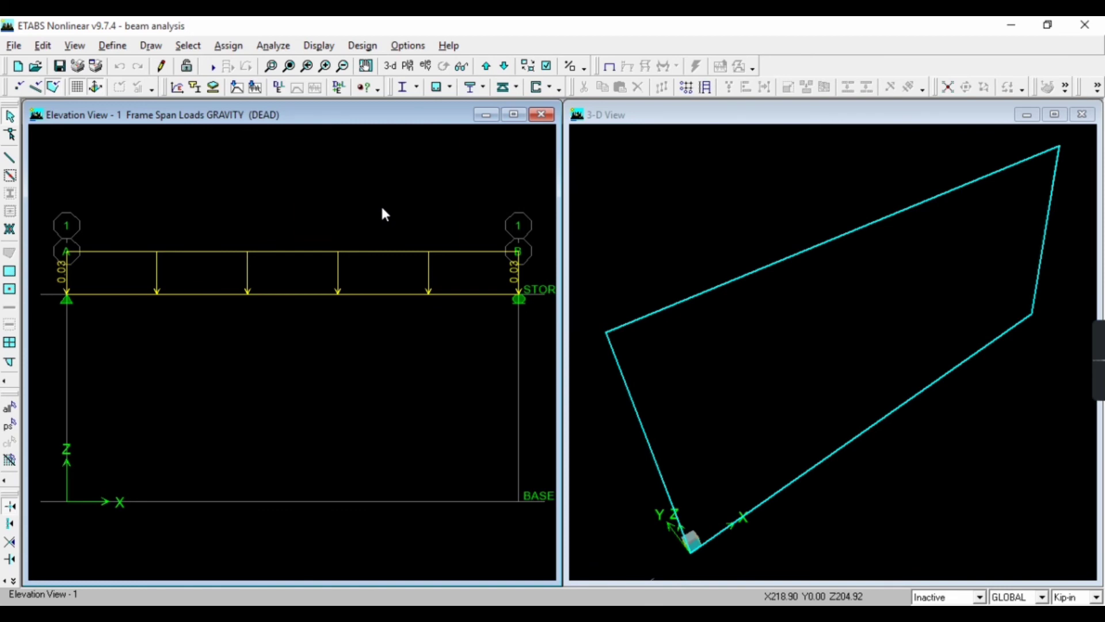
key(F5)
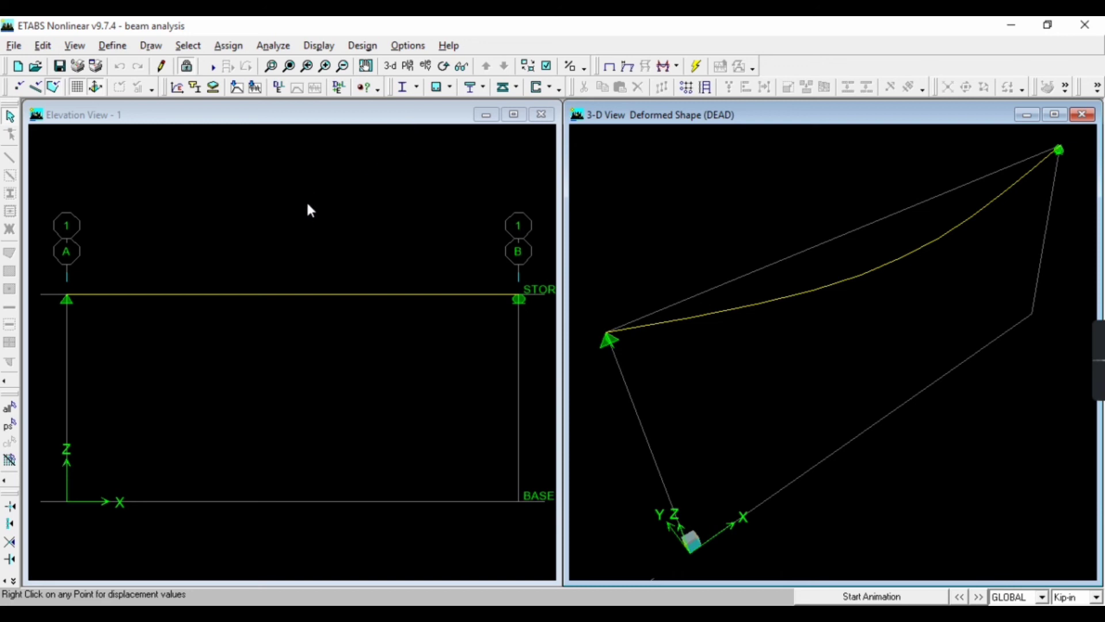
Display the support reactions for the DEAD static load in the 3-D view and examine both beam ends.
click(317, 47)
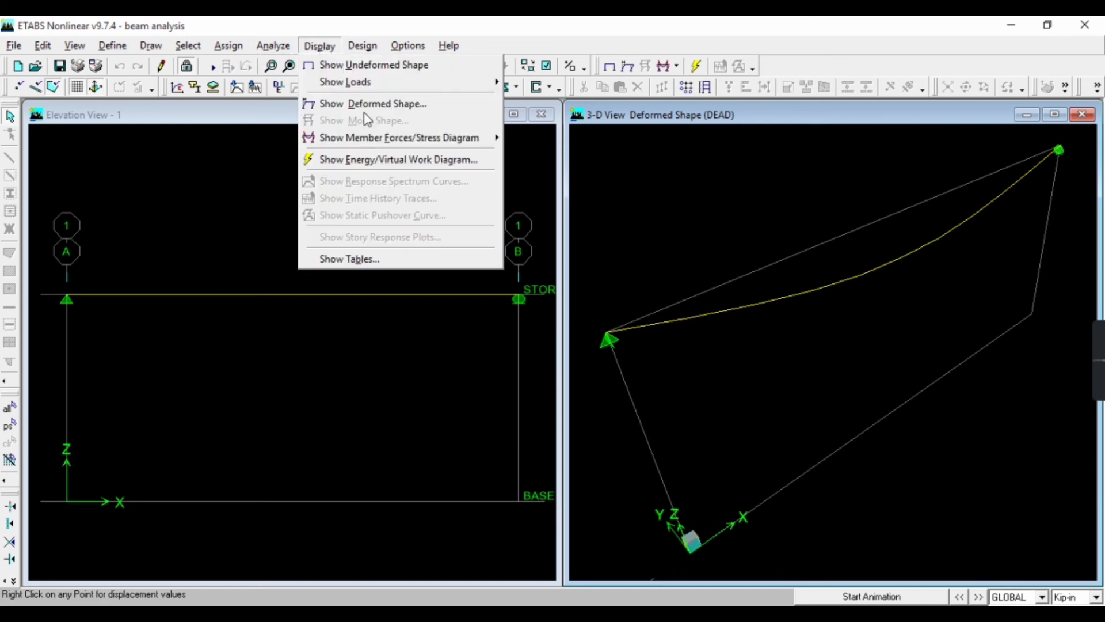
mouse_move(354, 144)
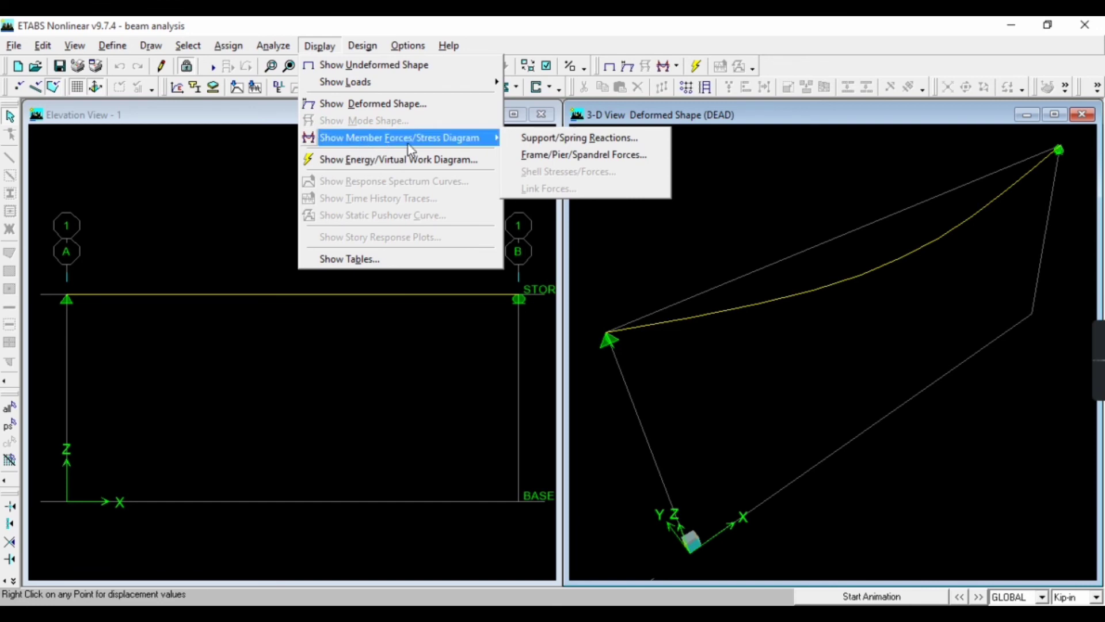
click(580, 139)
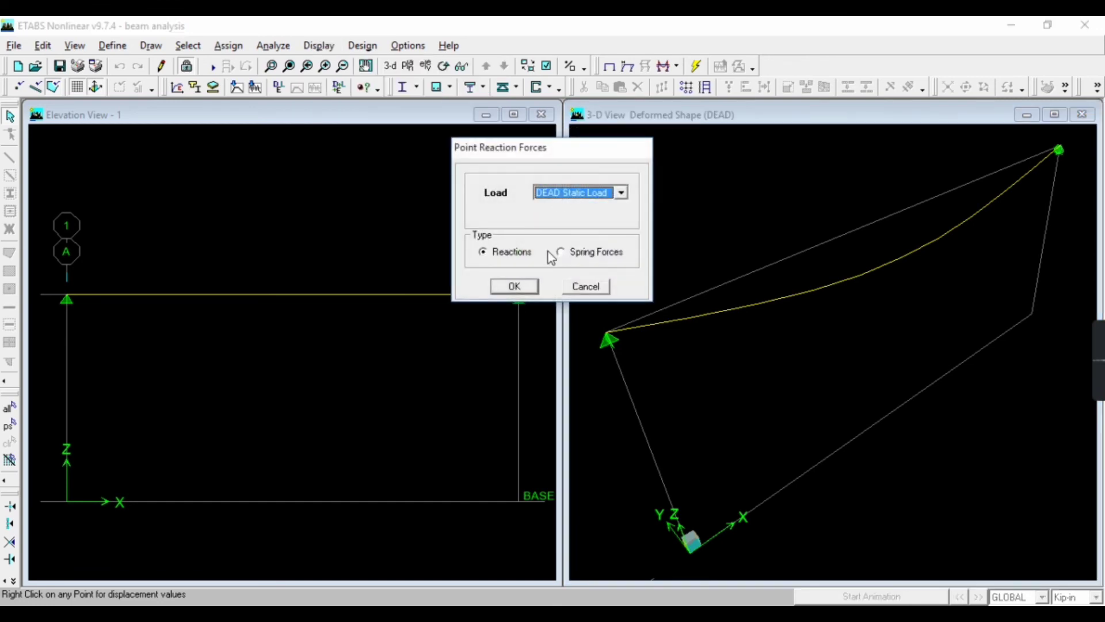
click(523, 286)
scroll(656, 263, down, 6)
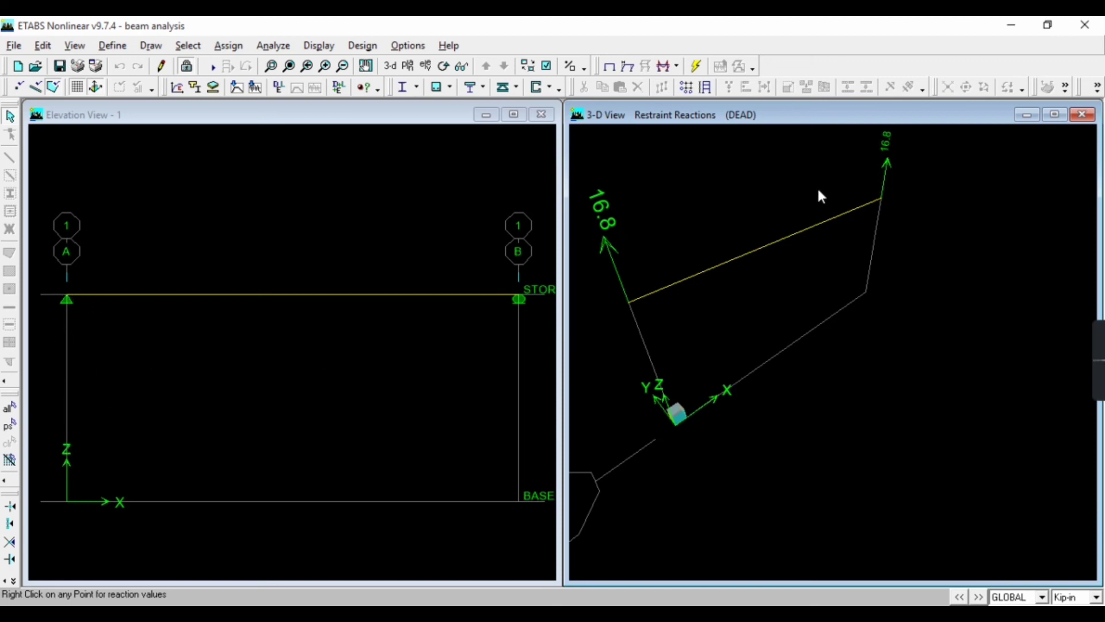
scroll(901, 145, down, 3)
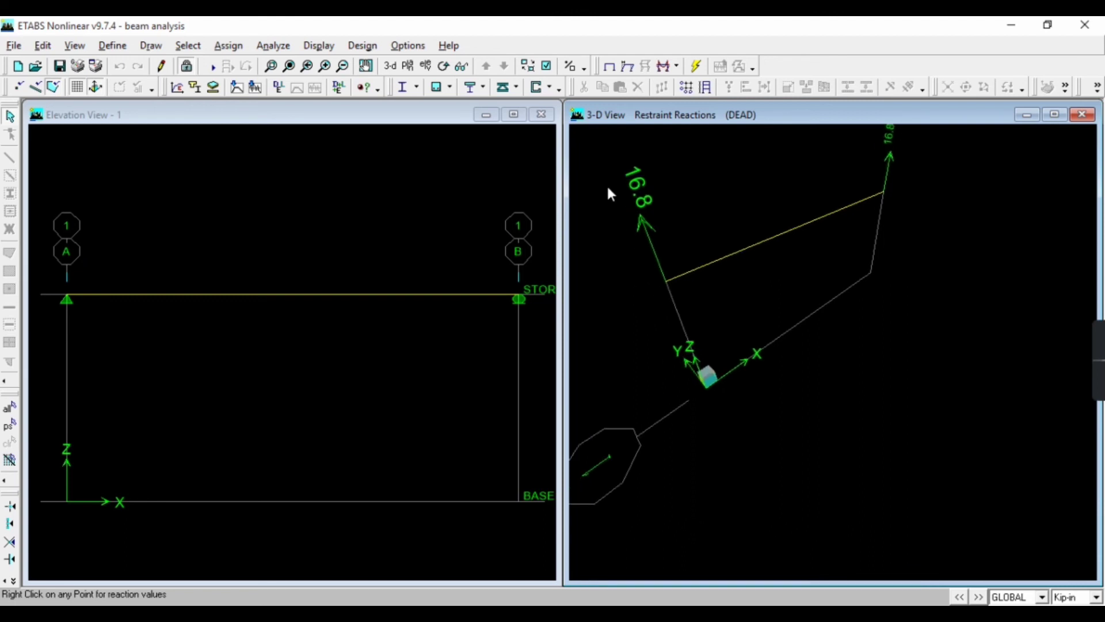
scroll(849, 146, down, 3)
scroll(863, 144, up, 5)
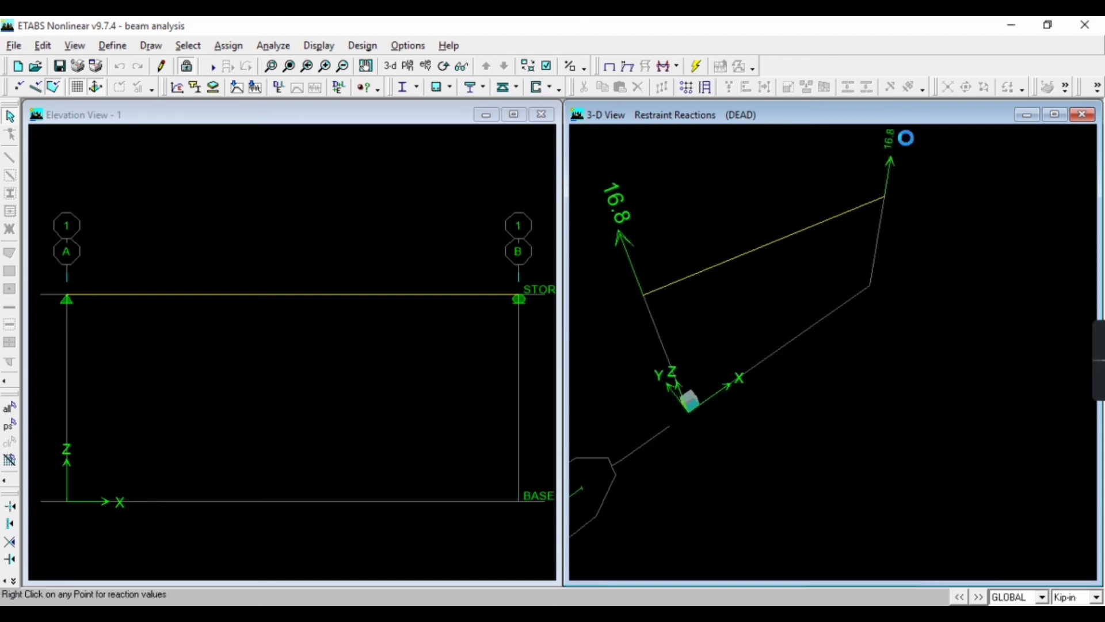
scroll(905, 137, up, 2)
scroll(887, 156, up, 1)
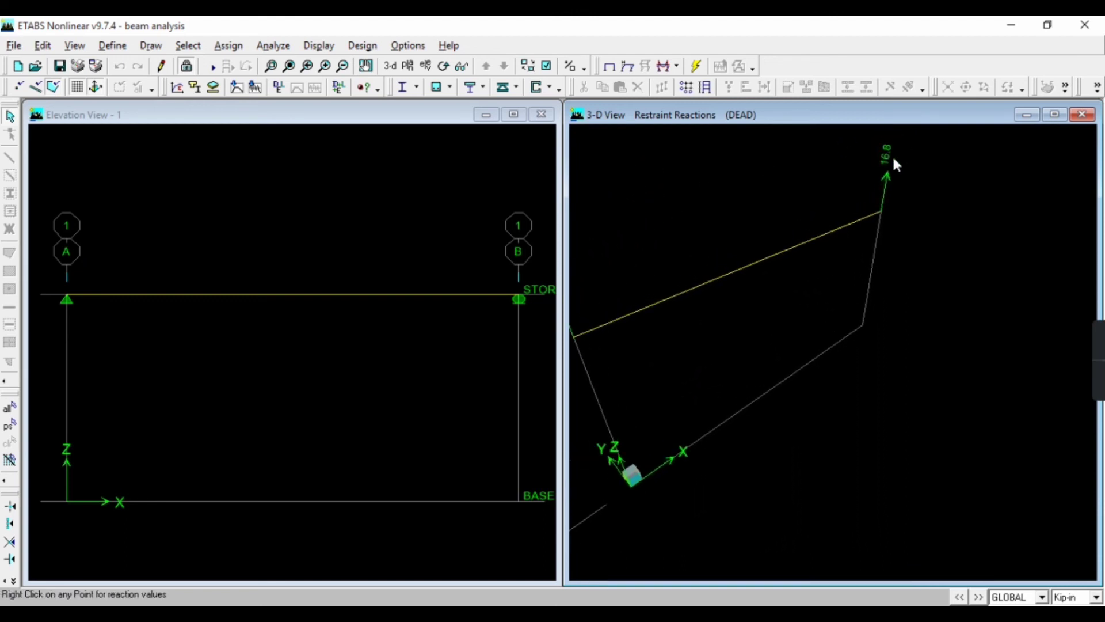
scroll(840, 149, down, 3)
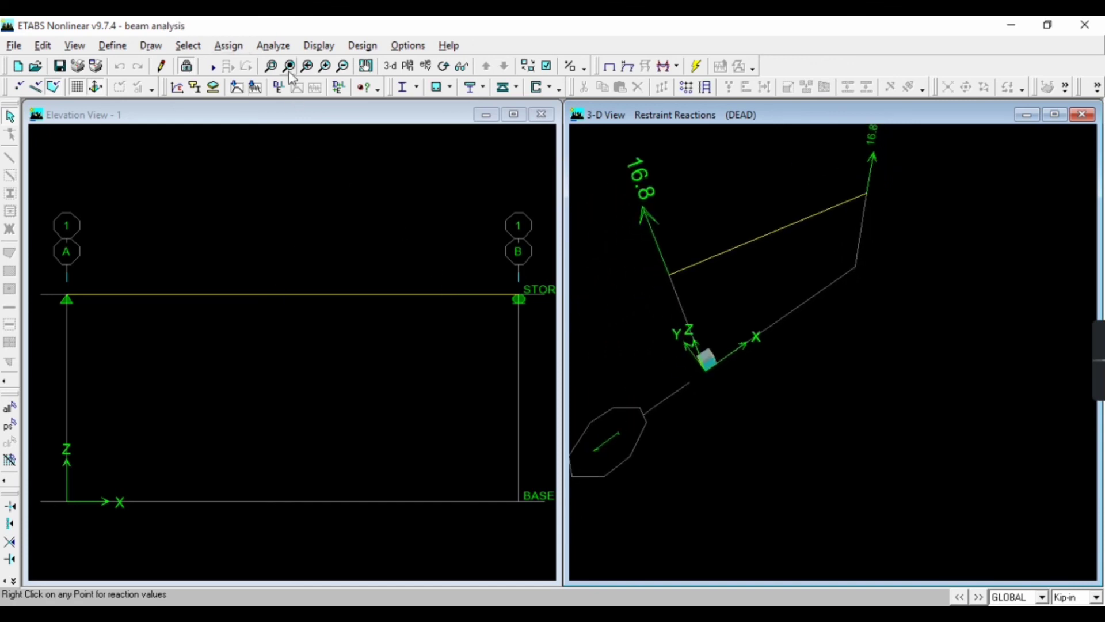
Display the beam's filled Shear 2-2 diagram for the DEAD static load and show it in elevation 1.
click(319, 45)
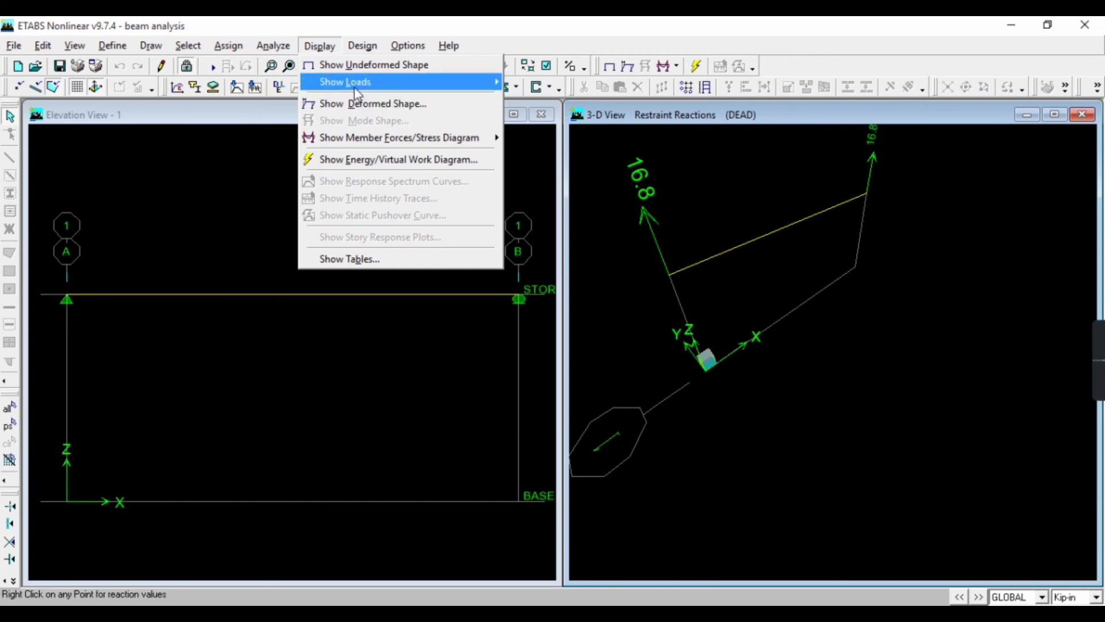
mouse_move(423, 141)
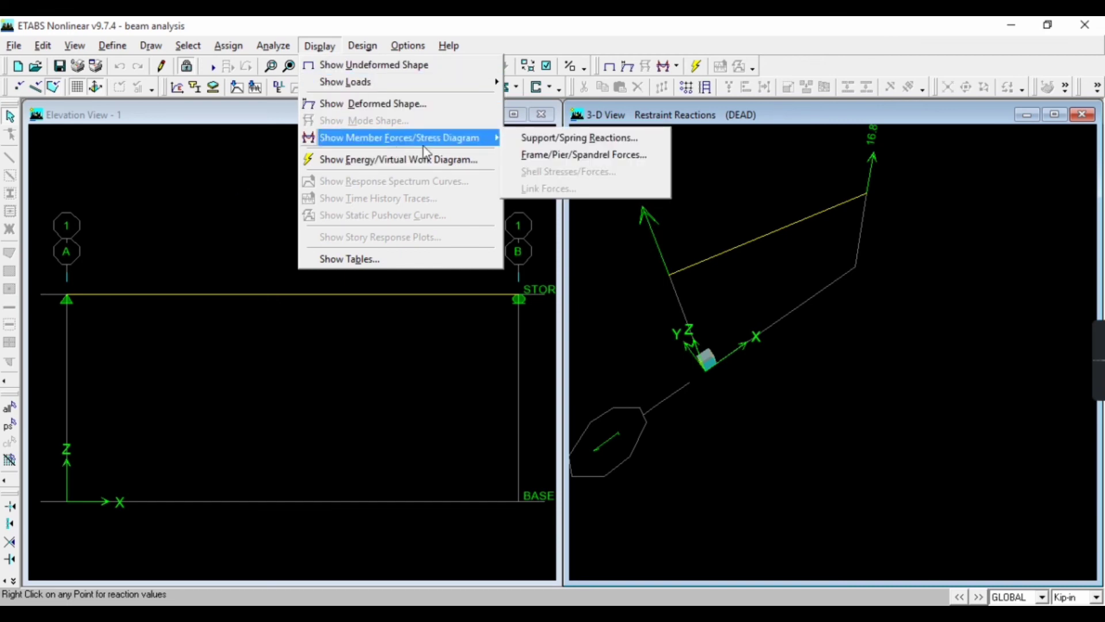
click(562, 154)
click(483, 275)
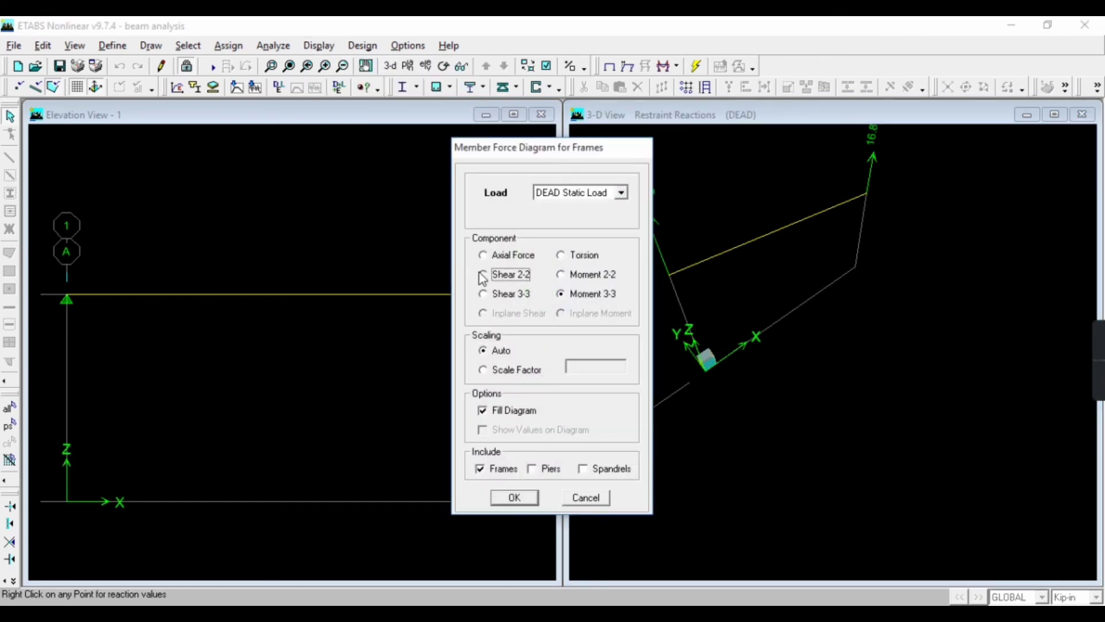
click(512, 497)
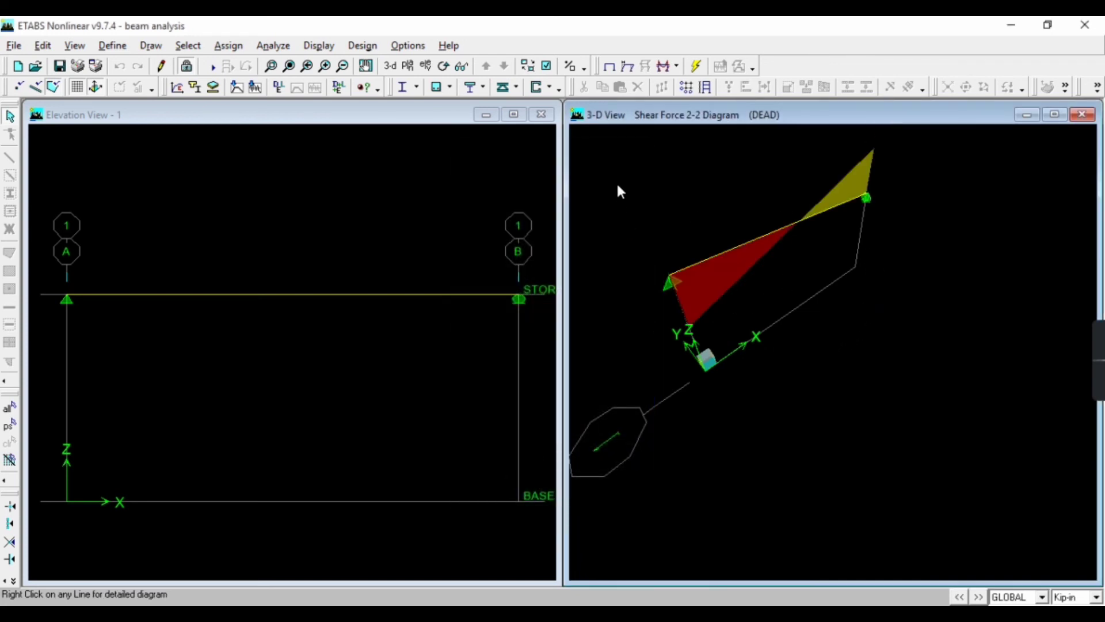
click(420, 68)
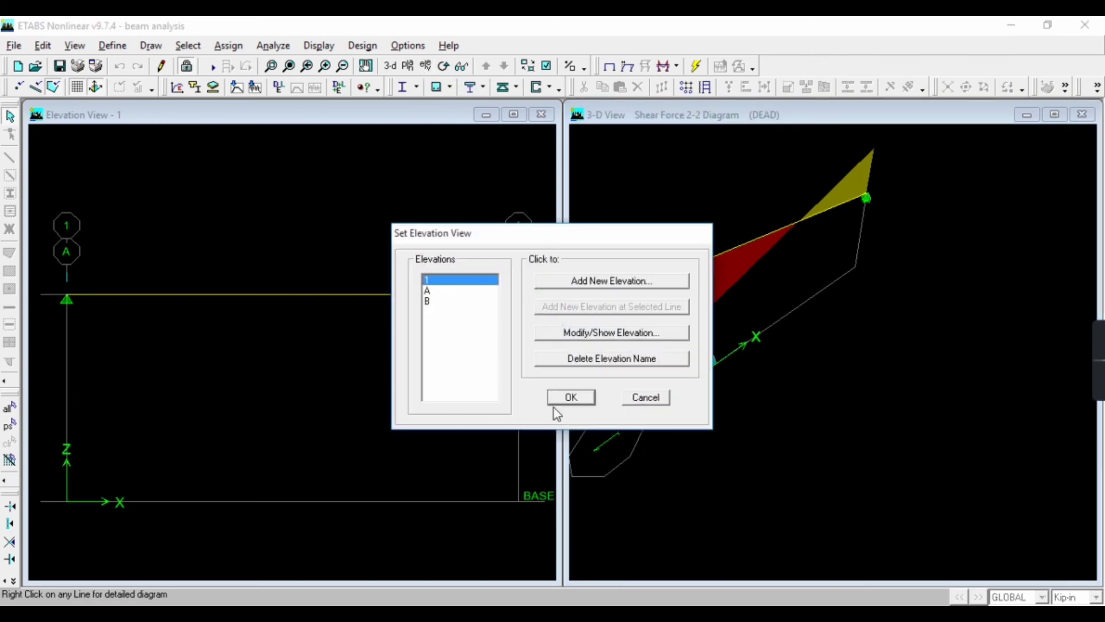
click(567, 396)
scroll(890, 293, down, 3)
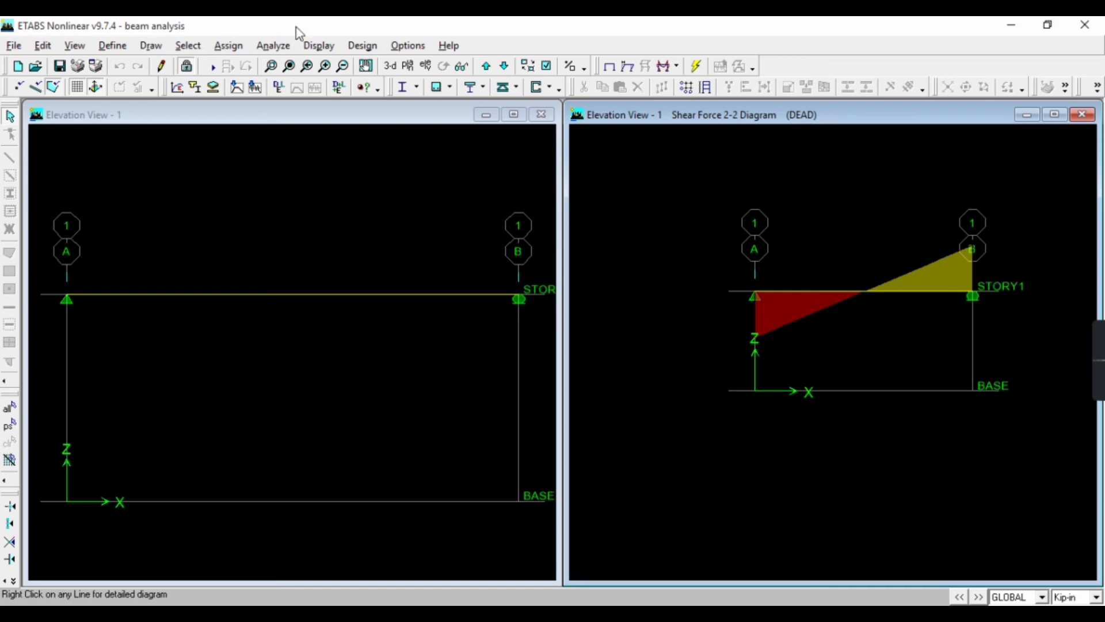
Display the beam's Moment 3-3 diagram for the DEAD static load in elevation 1.
click(363, 45)
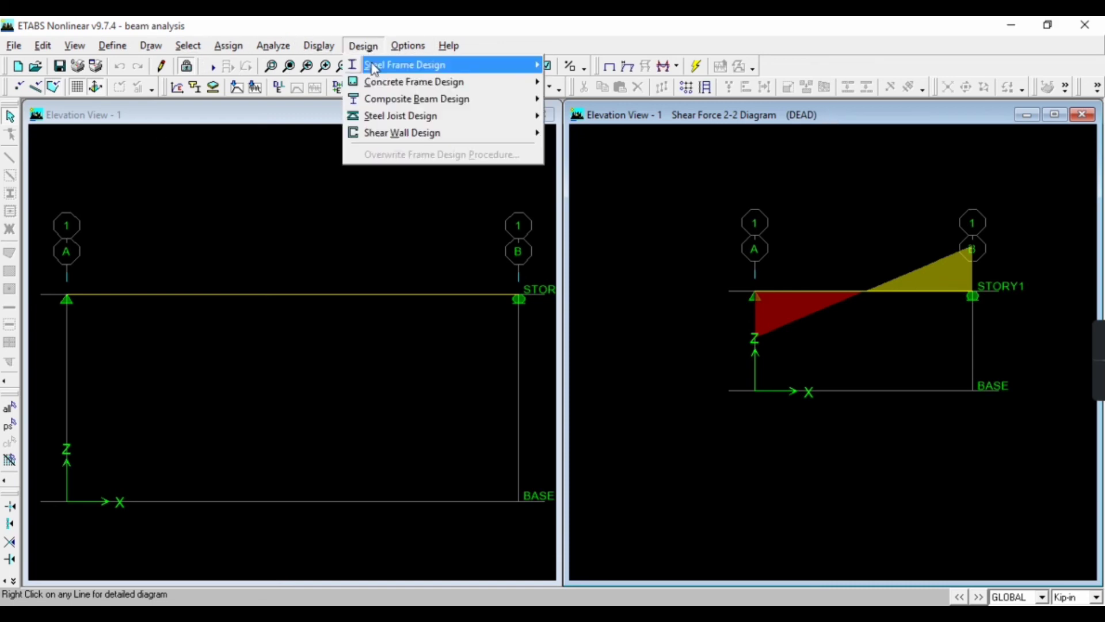
mouse_move(400, 107)
mouse_move(320, 46)
mouse_move(325, 144)
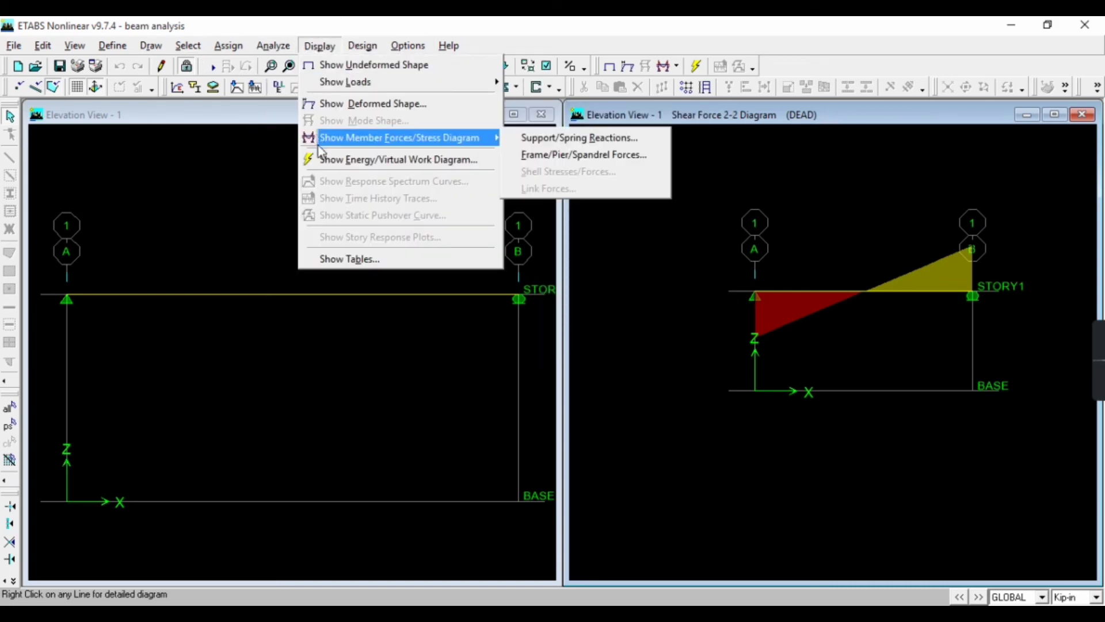
click(616, 157)
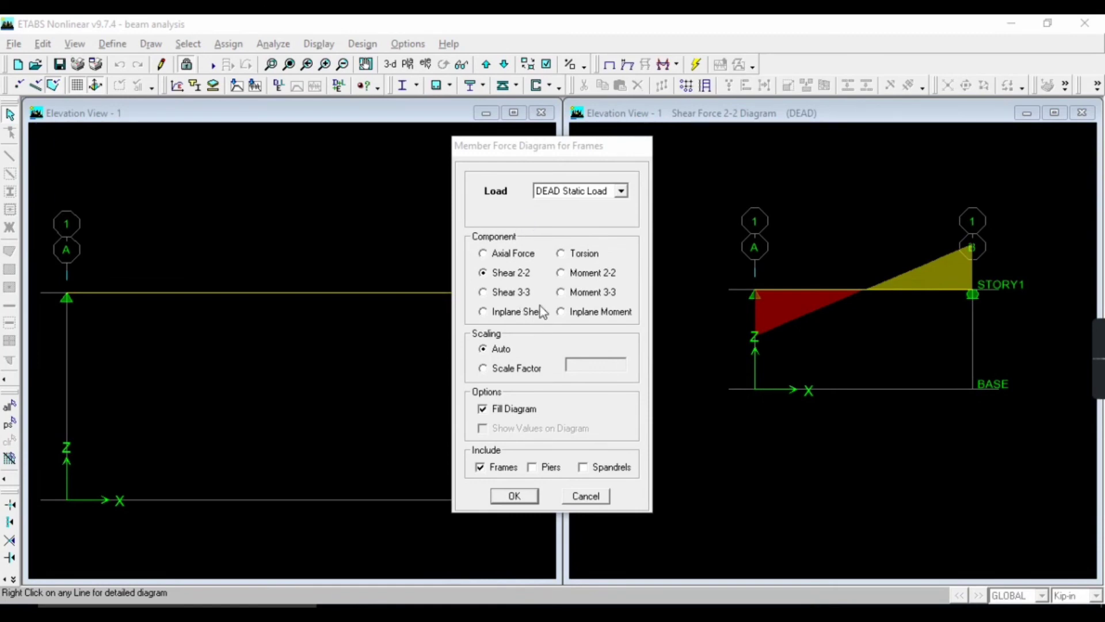
click(562, 293)
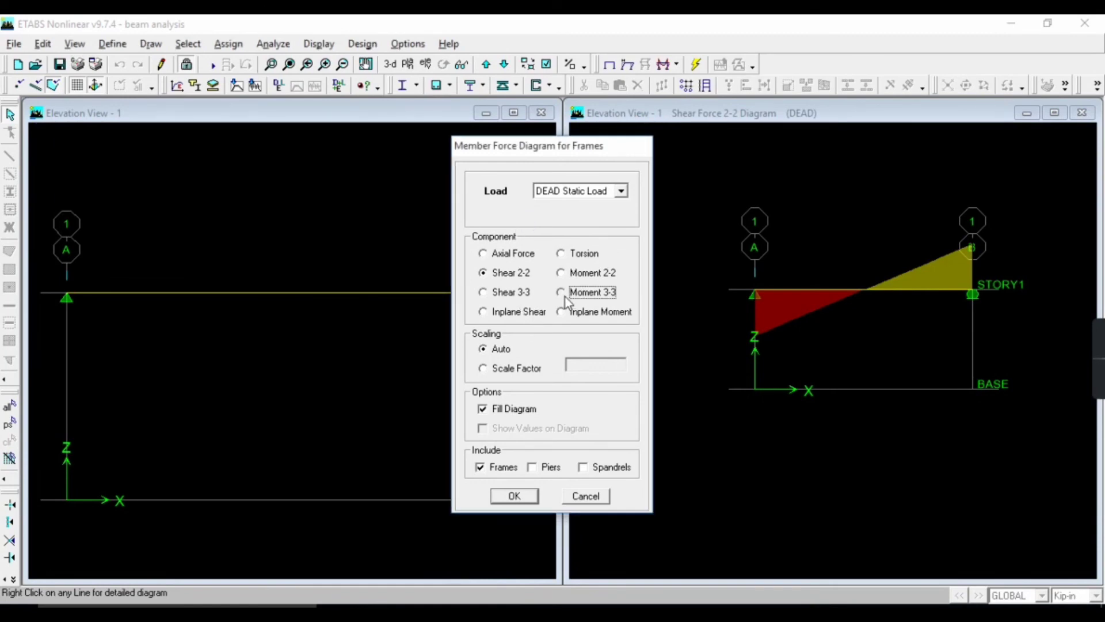
click(512, 495)
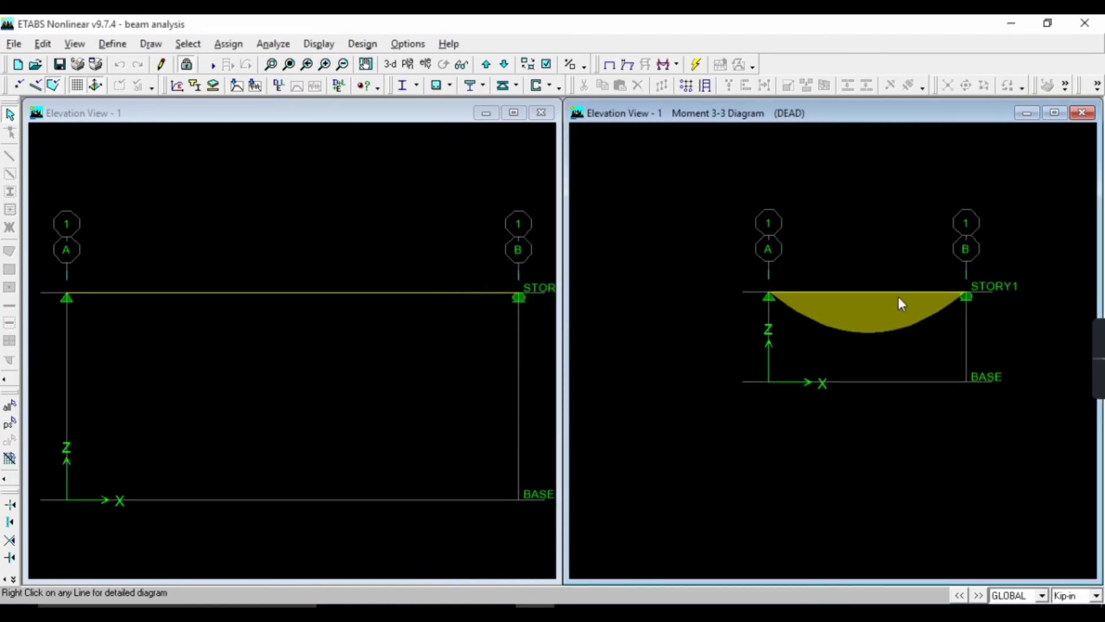
scroll(899, 344, down, 2)
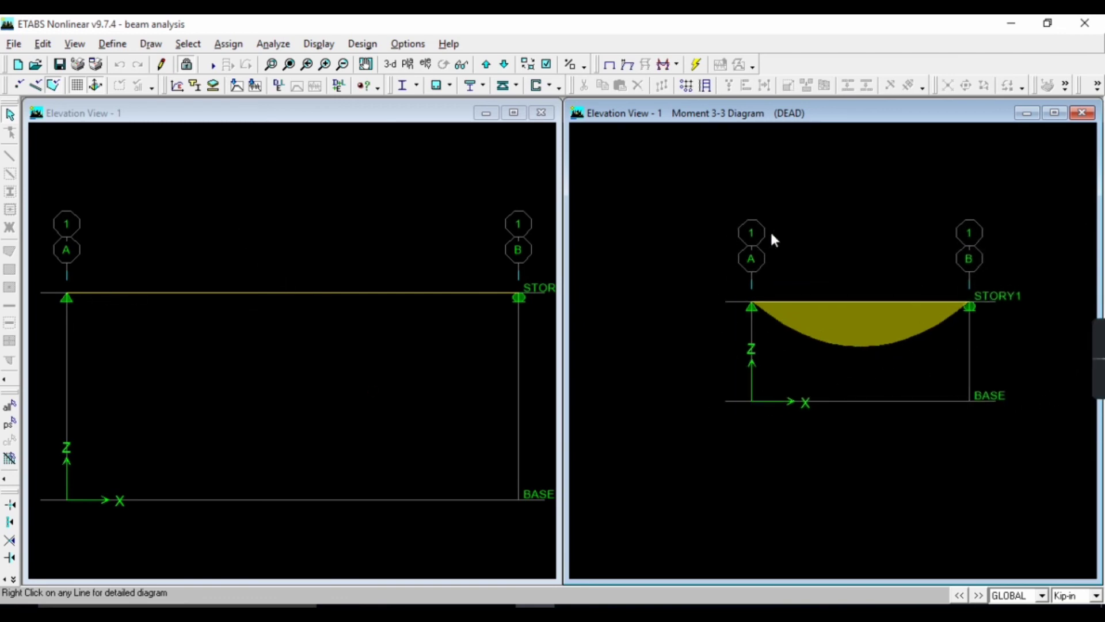
scroll(778, 229, down, 1)
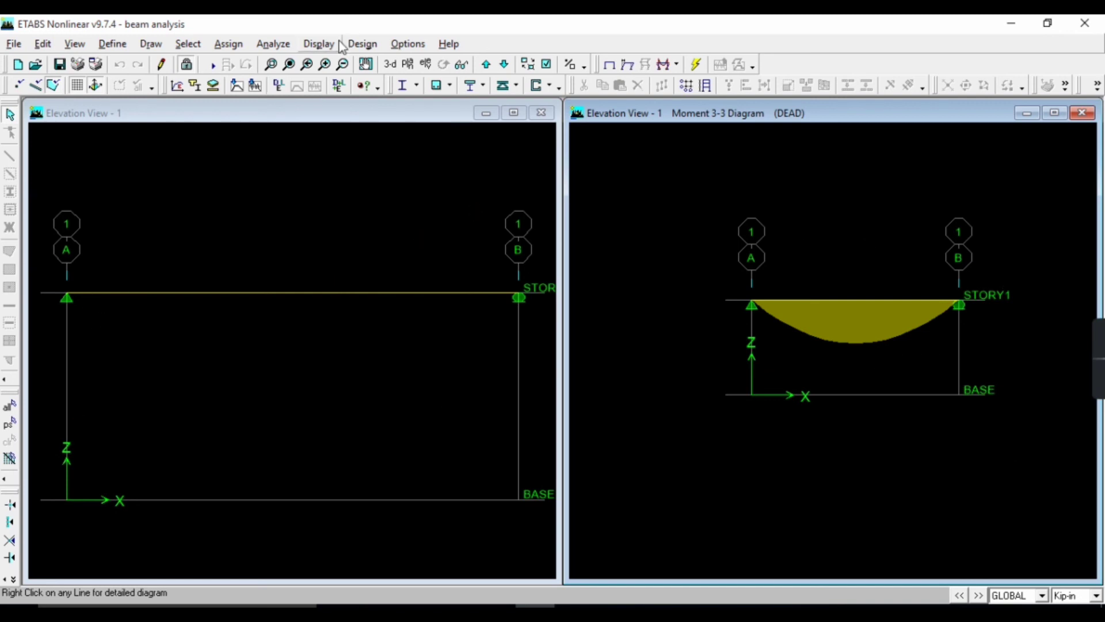
Show the moment diagram in the STORY1 plan view.
click(426, 64)
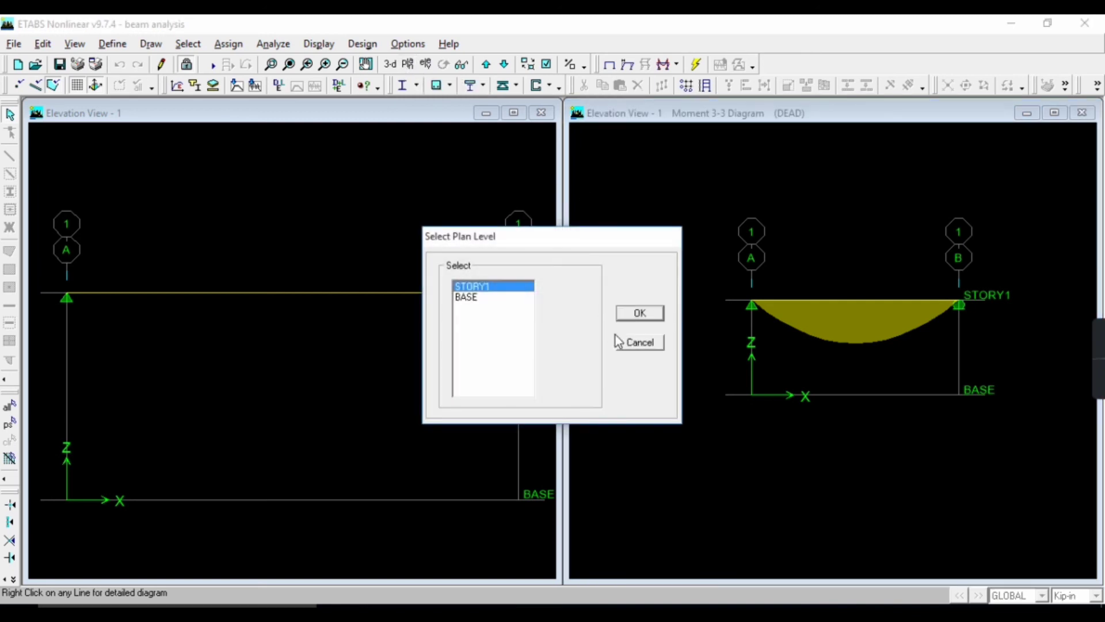
click(623, 312)
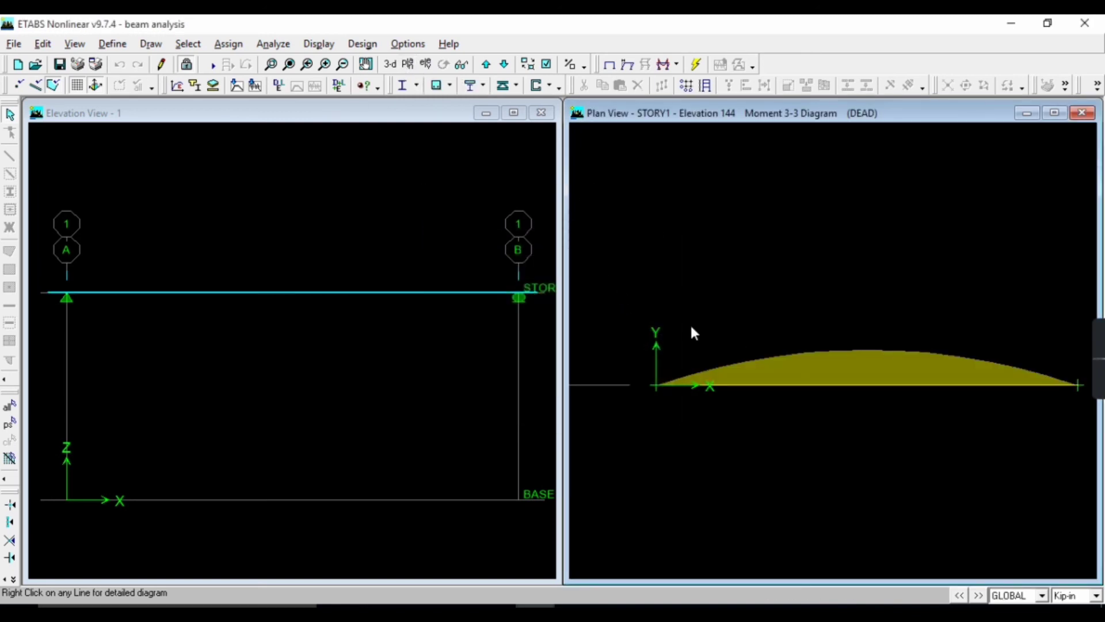
scroll(828, 371, down, 5)
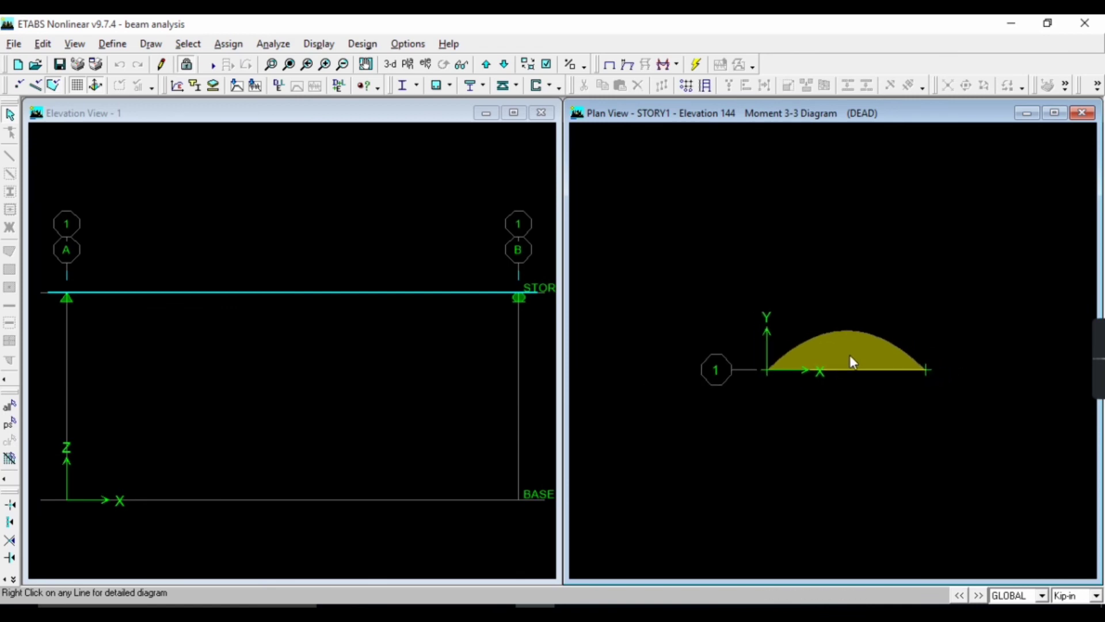